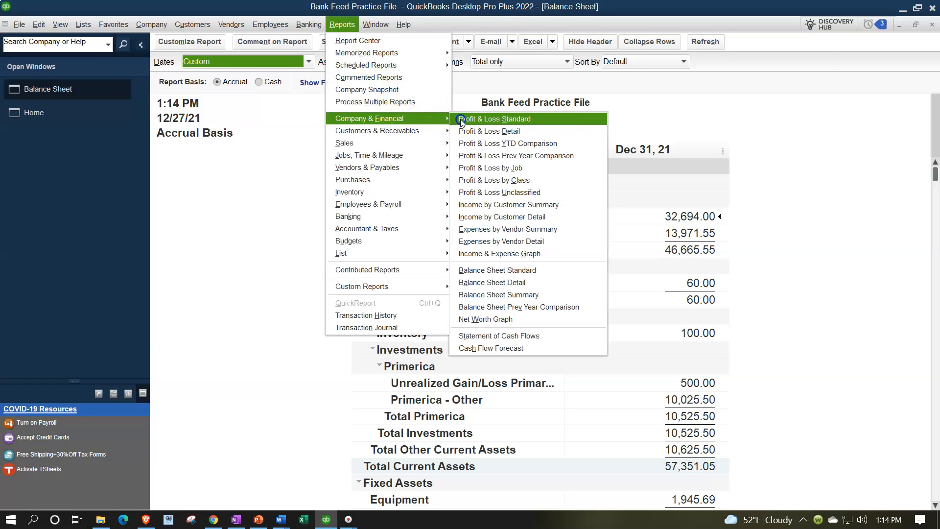
Open the standard Profit & Loss report and set its date range to 01/01/2021 through 12/31/2021.
click(463, 120)
text(01/01/2021)
key(Tab)
text(12/31/2021)
key(Tab)
Customize the Profit & Loss report's fonts to size 14, applying the change to the related labels and data as well.
click(209, 48)
click(419, 92)
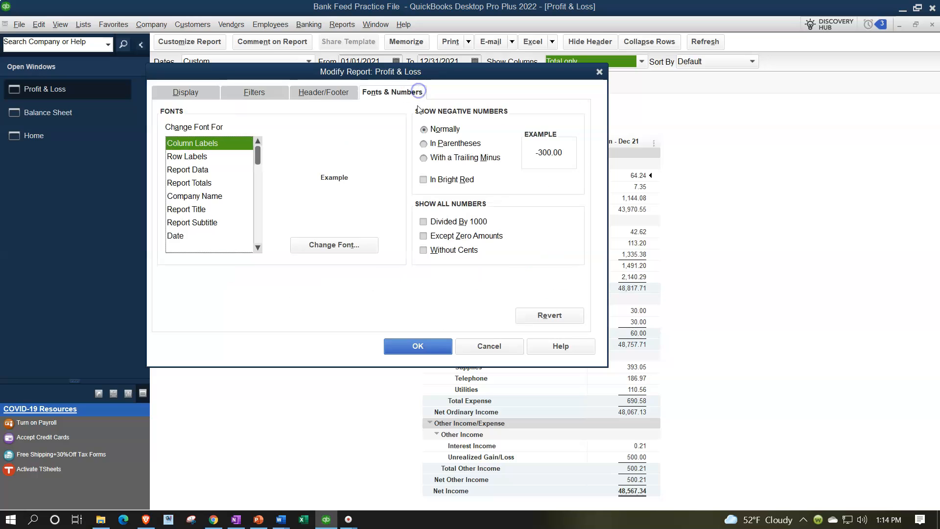
click(361, 247)
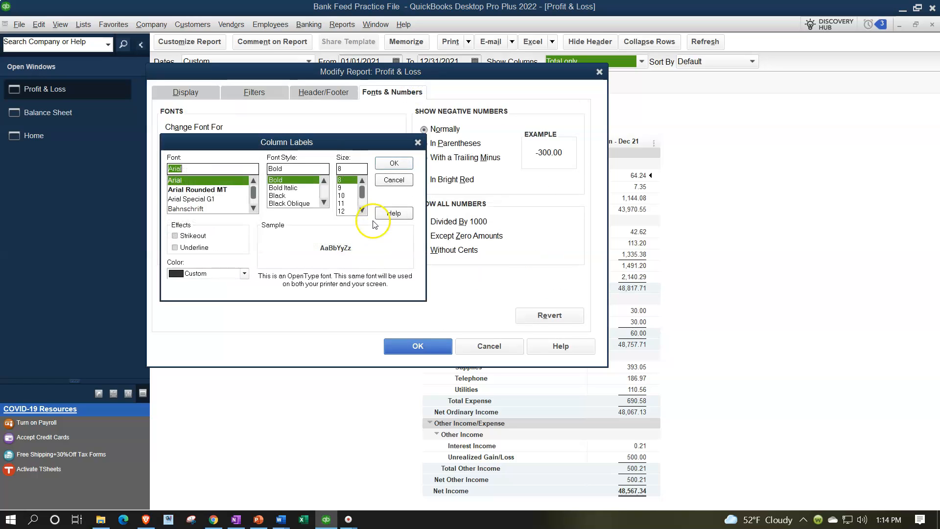
click(362, 210)
click(346, 211)
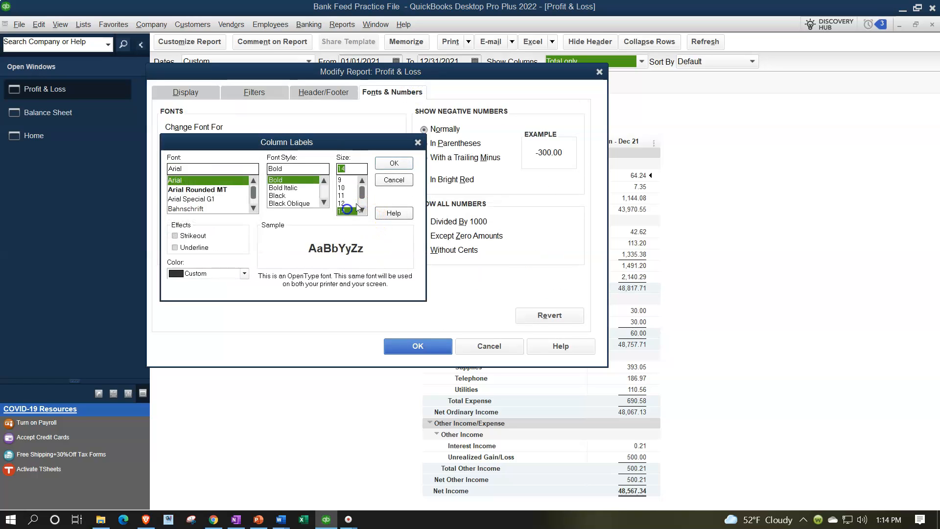
click(394, 164)
click(419, 160)
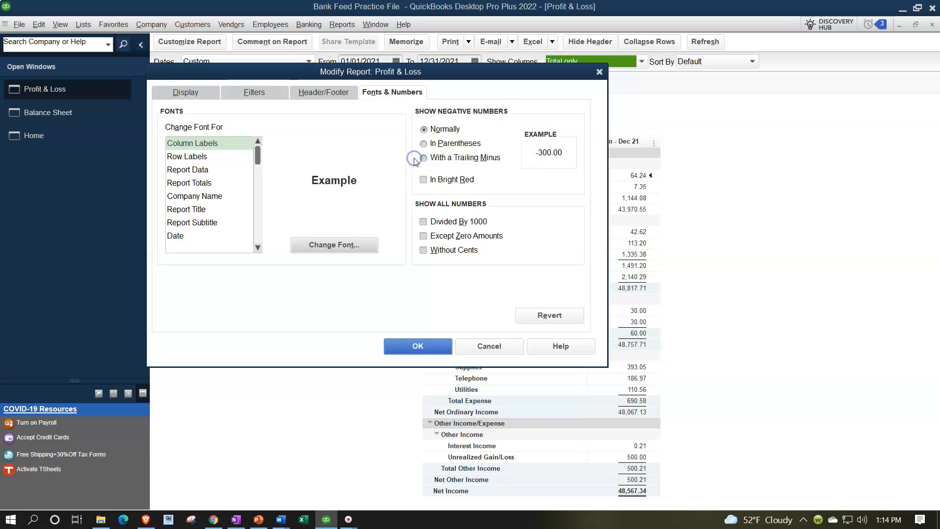
click(420, 346)
Open the Trial Balance report and set its date range to 01/01/2021 through 12/31/2021.
click(343, 26)
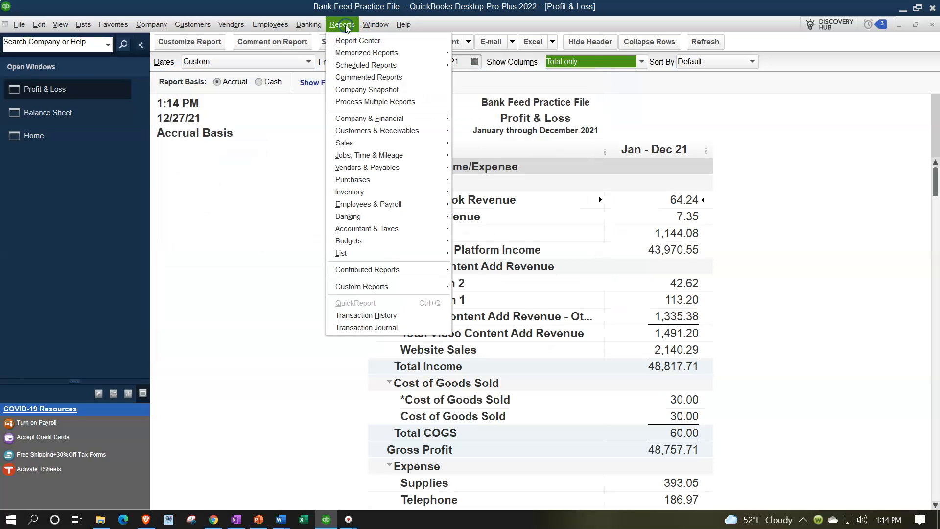
mouse_move(384, 229)
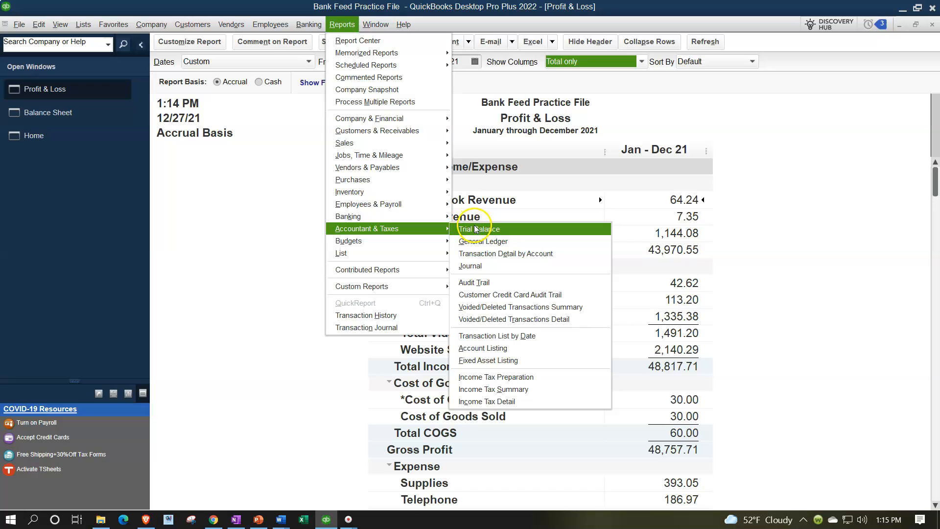
click(476, 229)
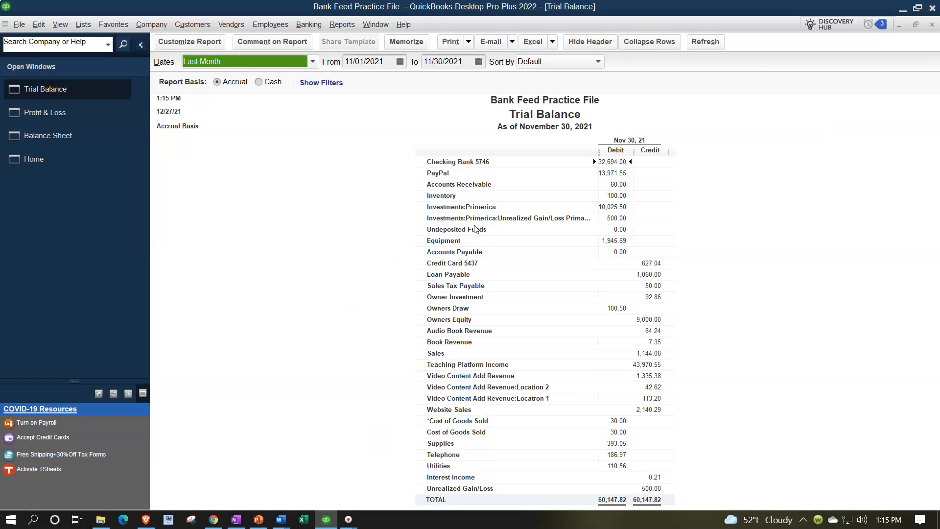
text(01012021)
key(Tab)
text(12)
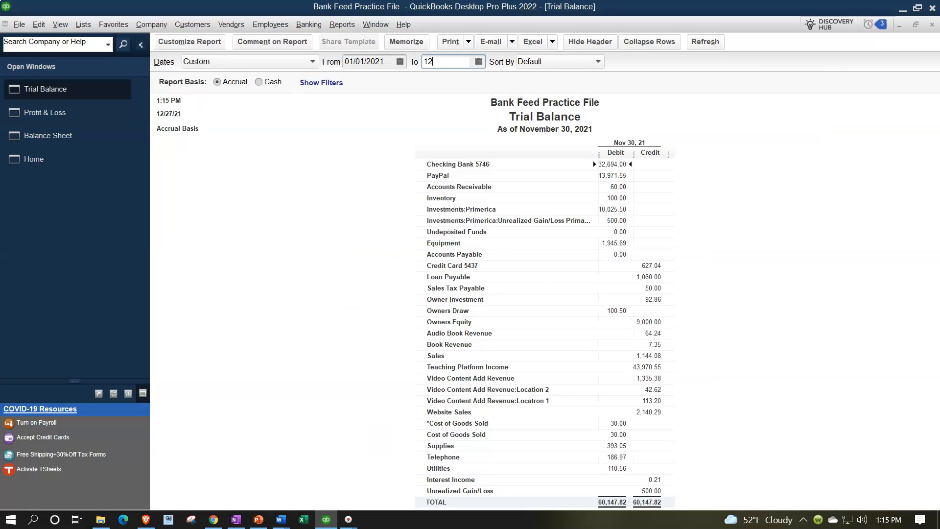
text(/31/2021)
key(Tab)
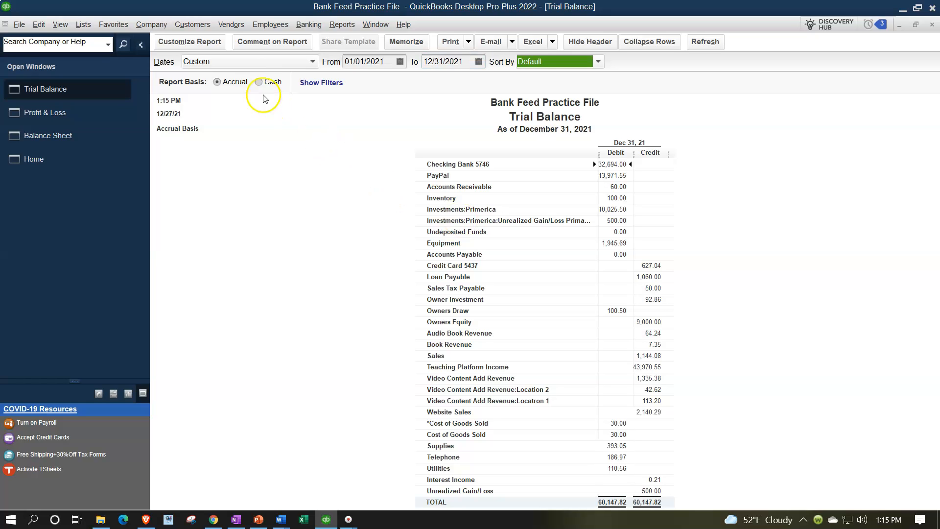
Customize the Trial Balance report's fonts to size 14, applying the change to the related labels and data as well.
click(212, 44)
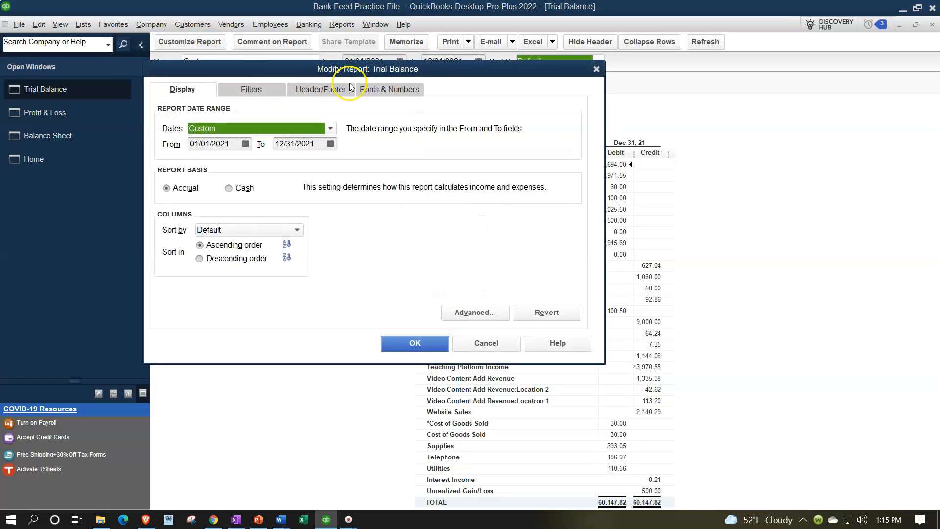
click(377, 90)
click(368, 242)
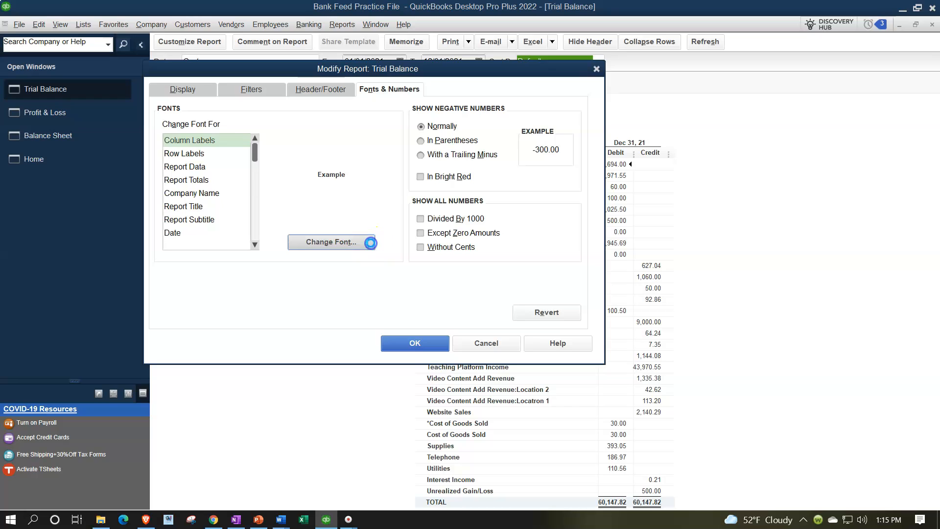
click(359, 208)
click(345, 207)
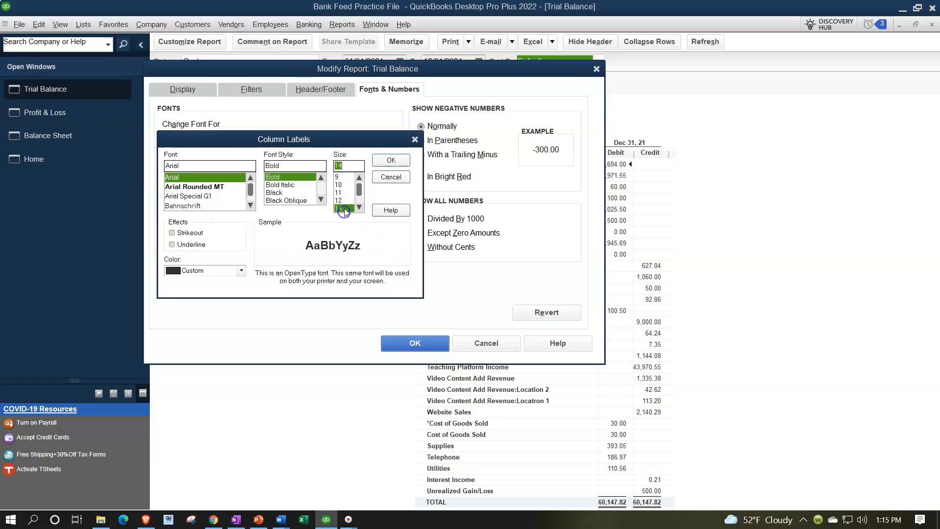
click(390, 161)
click(420, 158)
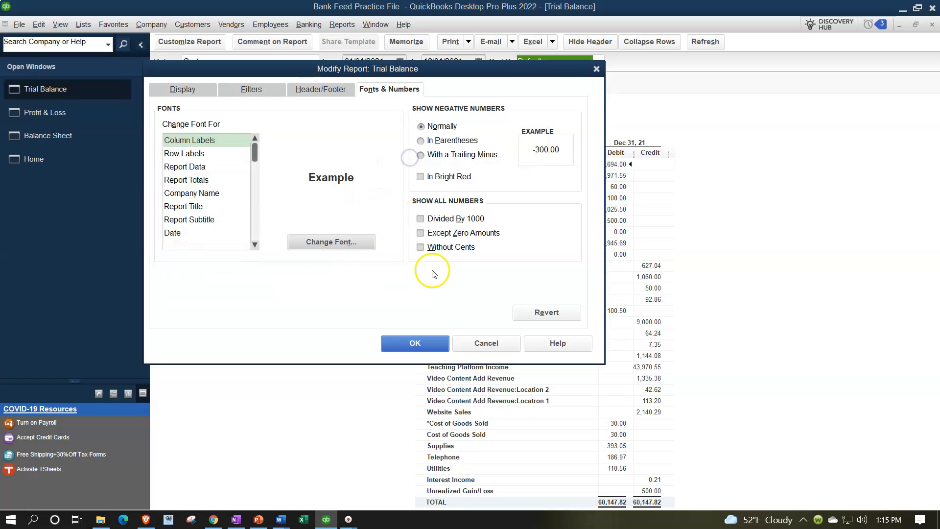
click(425, 342)
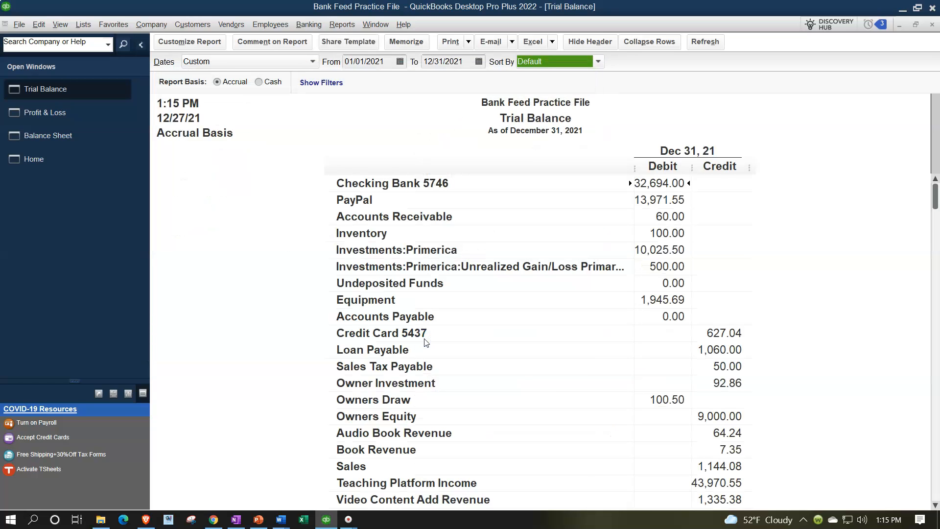
Open the Bank Feeds Center, maximize its window and collapse the open windows list.
click(308, 25)
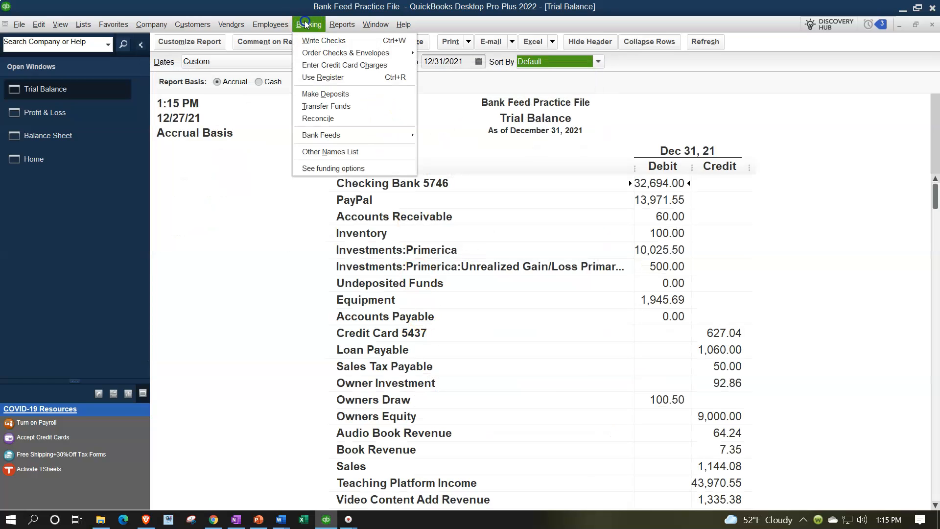
mouse_move(355, 135)
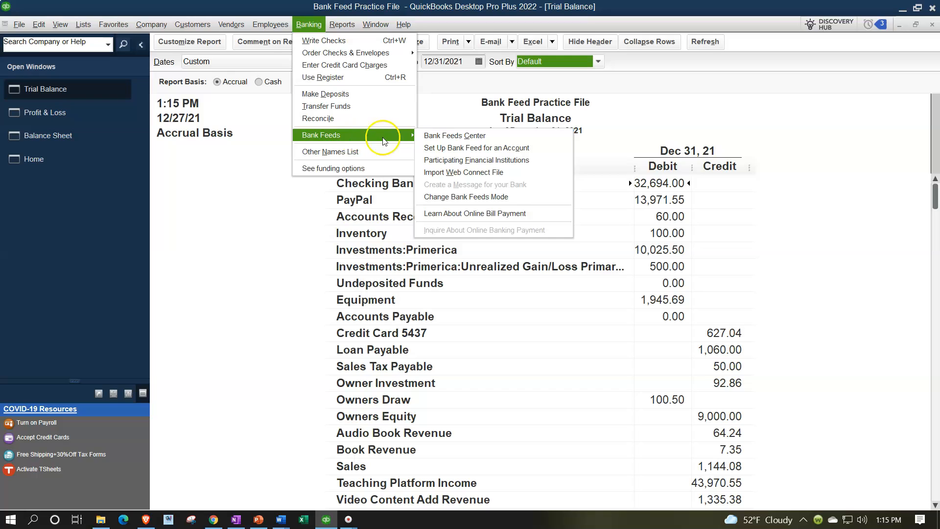
click(427, 137)
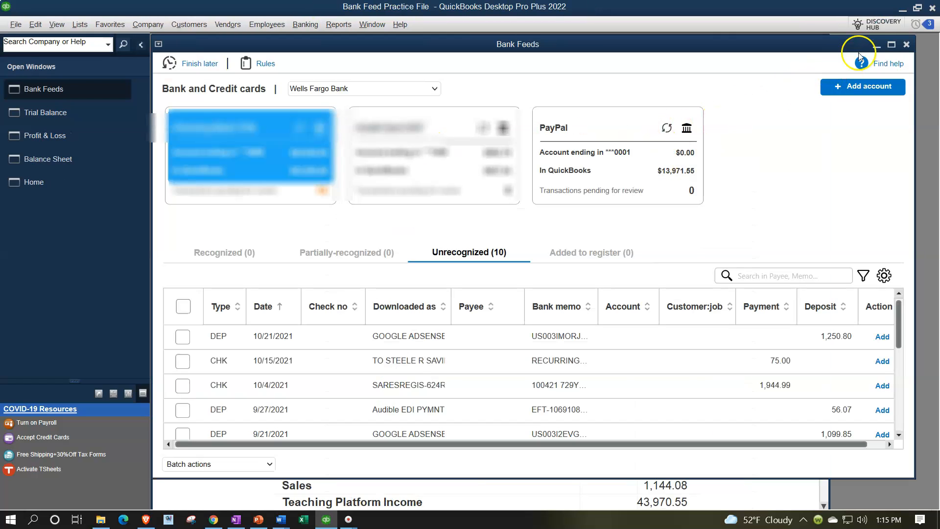
click(892, 45)
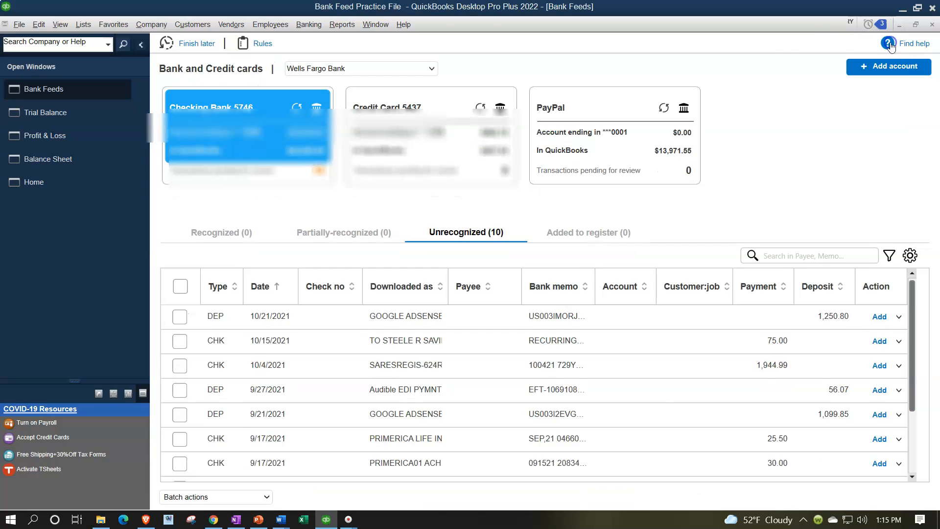
click(141, 47)
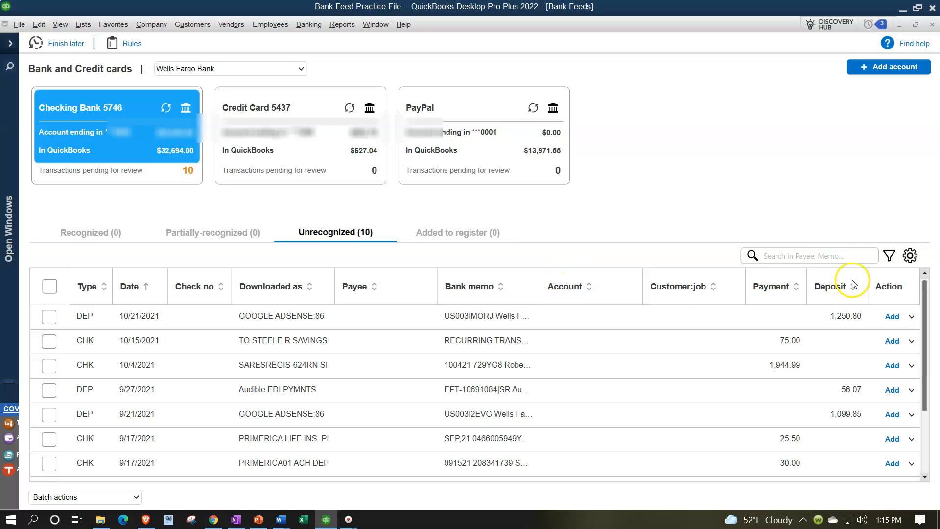
Filter the checking account's unrecognized transactions to show only the CHK type.
click(889, 257)
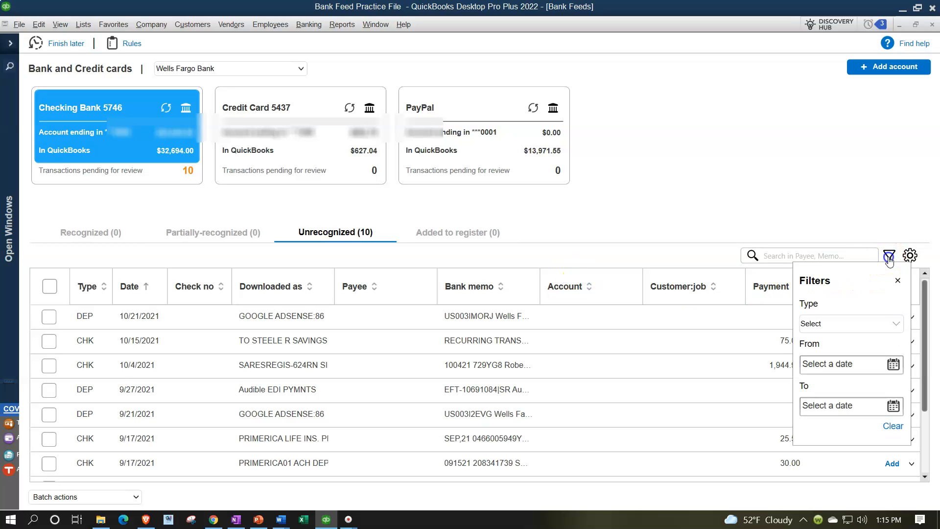
click(891, 325)
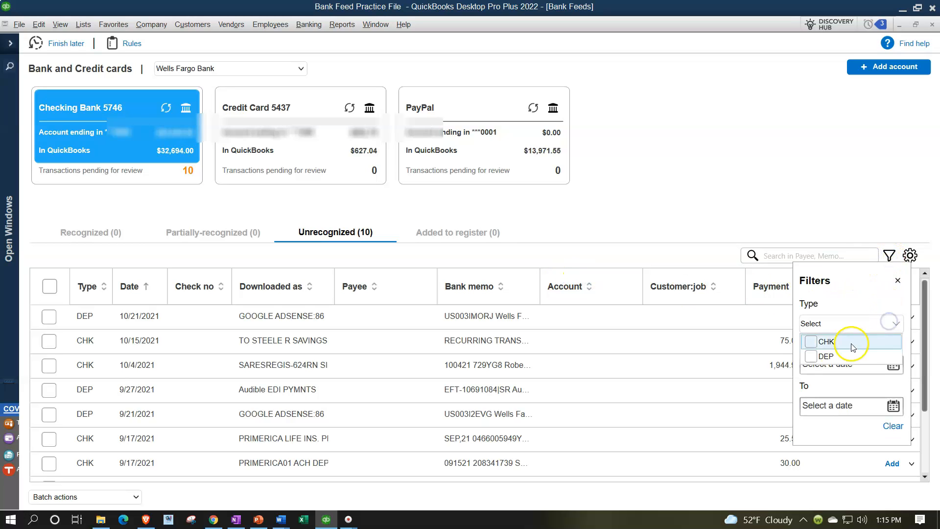
click(826, 345)
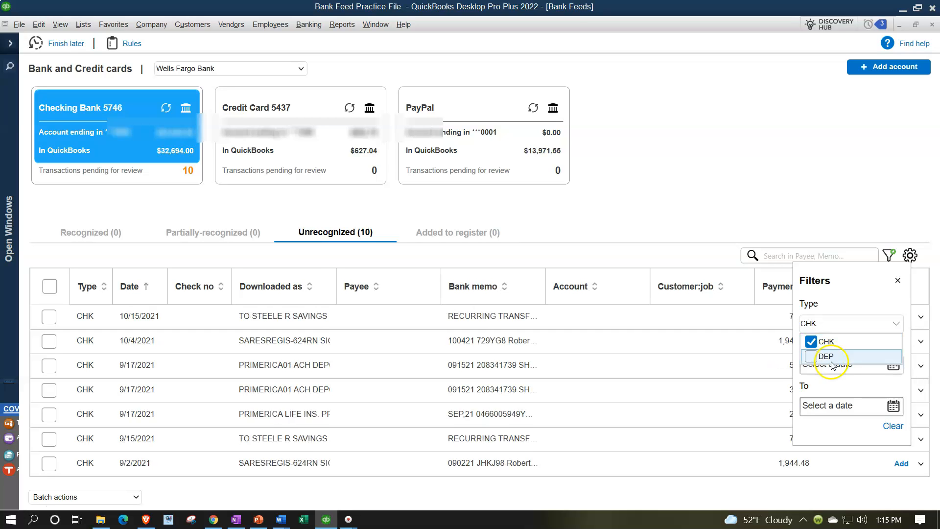
click(897, 282)
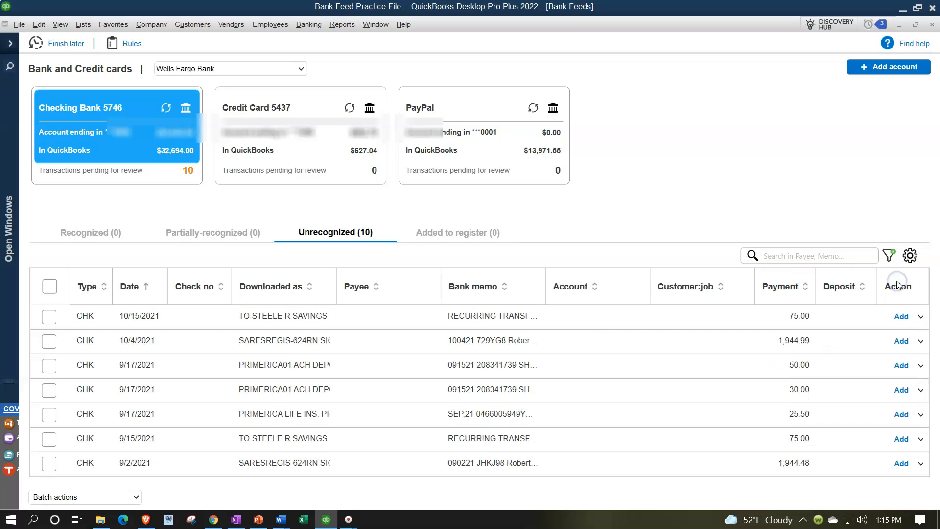
Sort the filtered transactions alphabetically by their downloaded description and widen the Downloaded as column.
click(293, 289)
drag(336, 290, 420, 285)
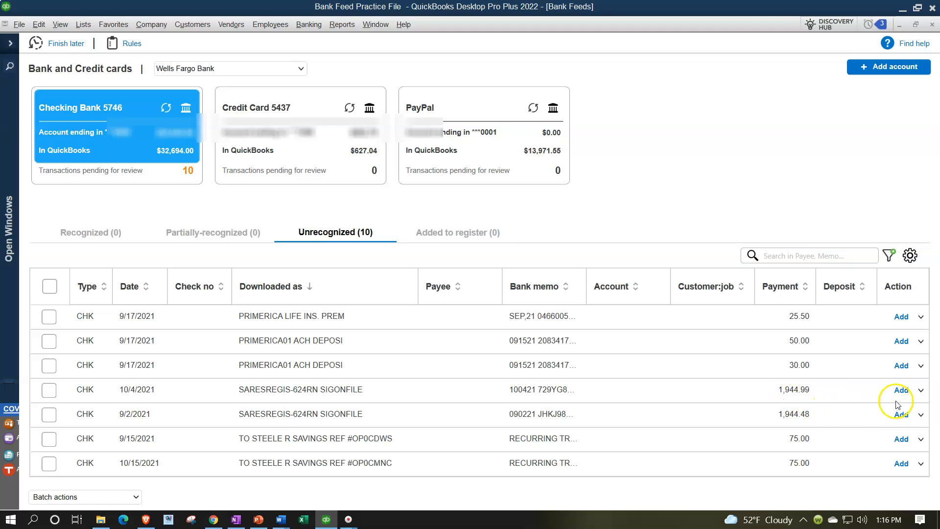
Open the additional details of the 10/4/2021 SARESREGIS transaction and set its expense line amount to 500.
click(921, 391)
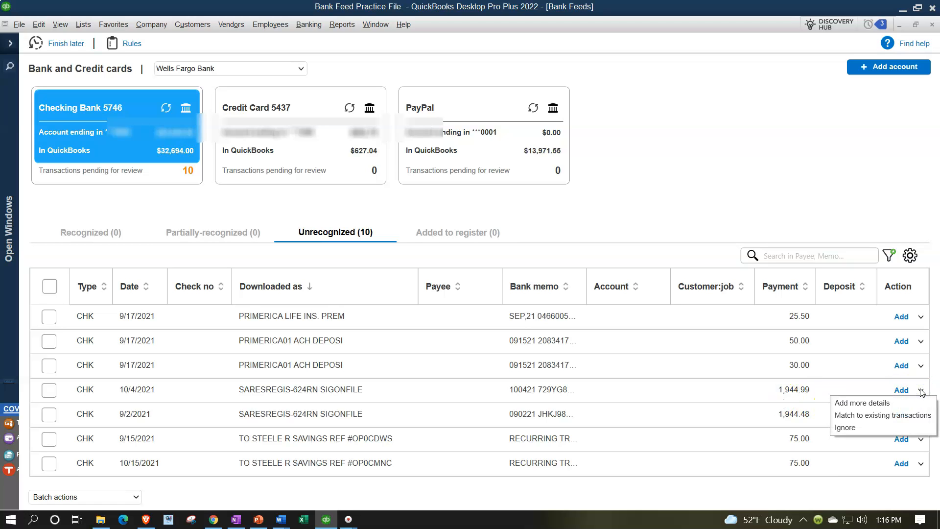
click(892, 401)
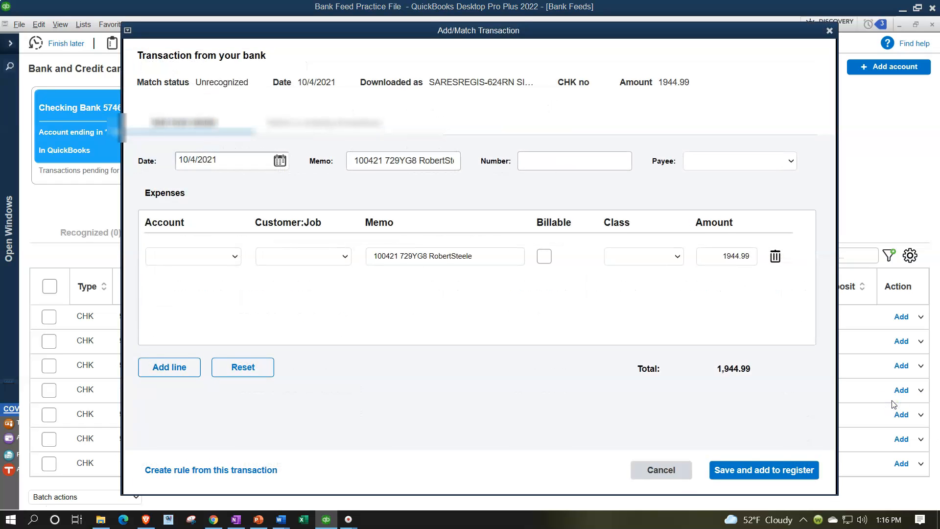
double_click(718, 260)
text(500)
key(Tab)
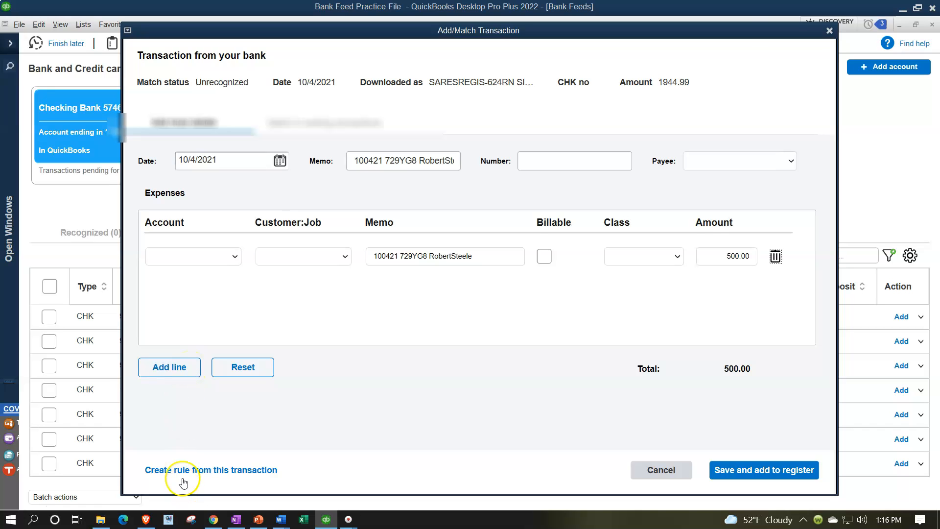
Start a rule from this transaction and name it "Saresregis Under 1000".
click(240, 470)
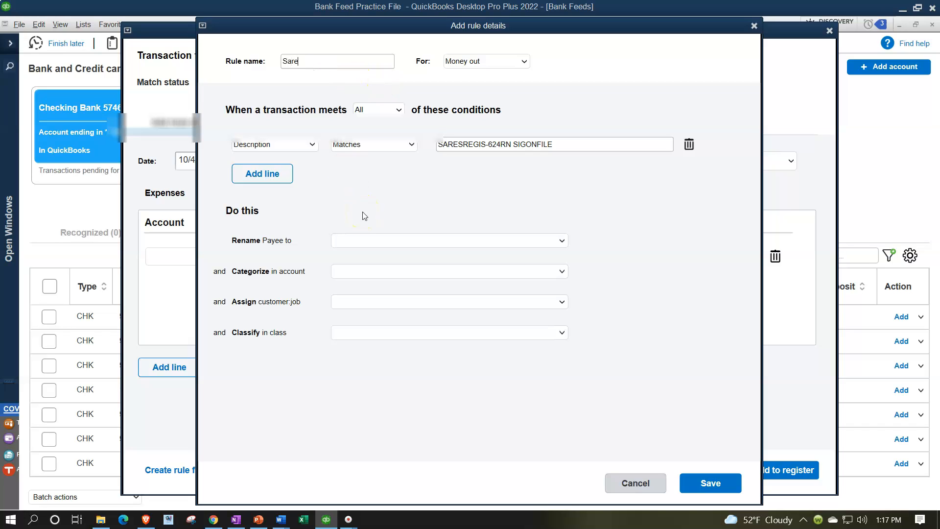
text(Saresregis)
key(alt+space)
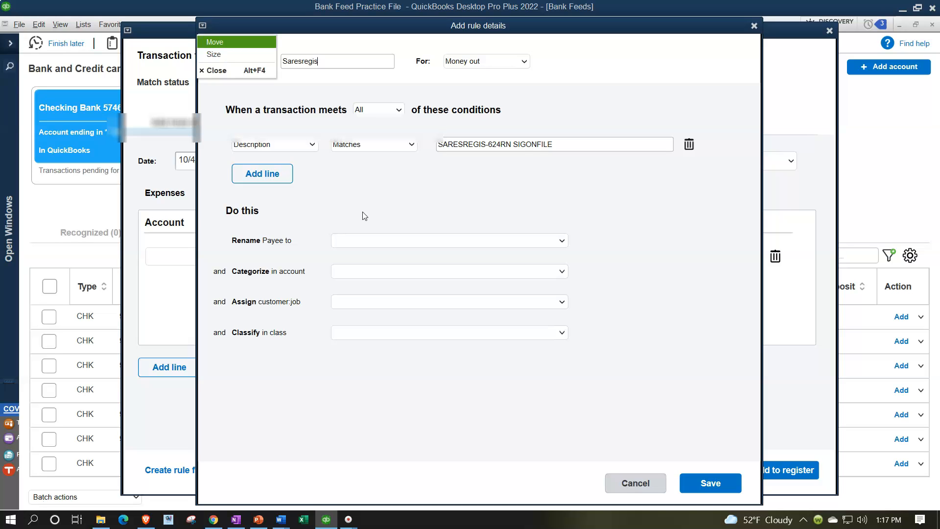
click(357, 63)
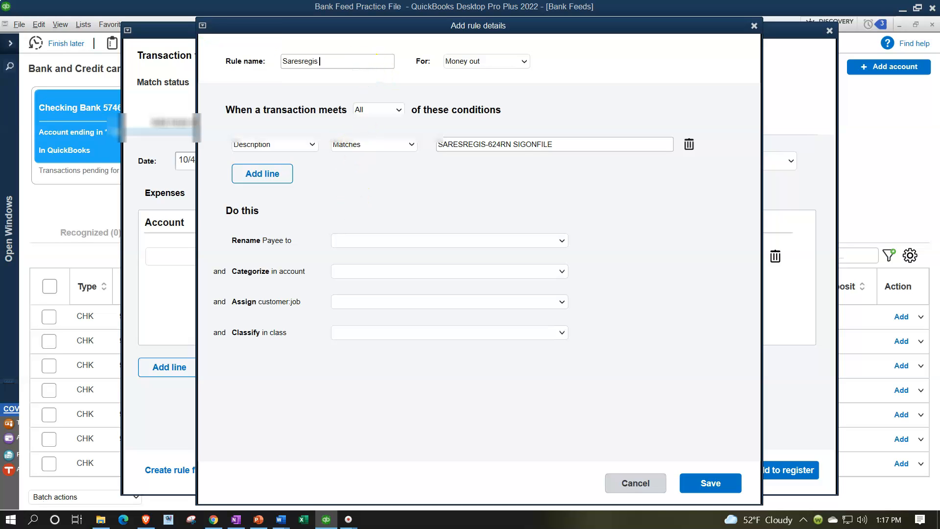
text(Under 1000)
key(Tab)
key(Tab)
click(402, 112)
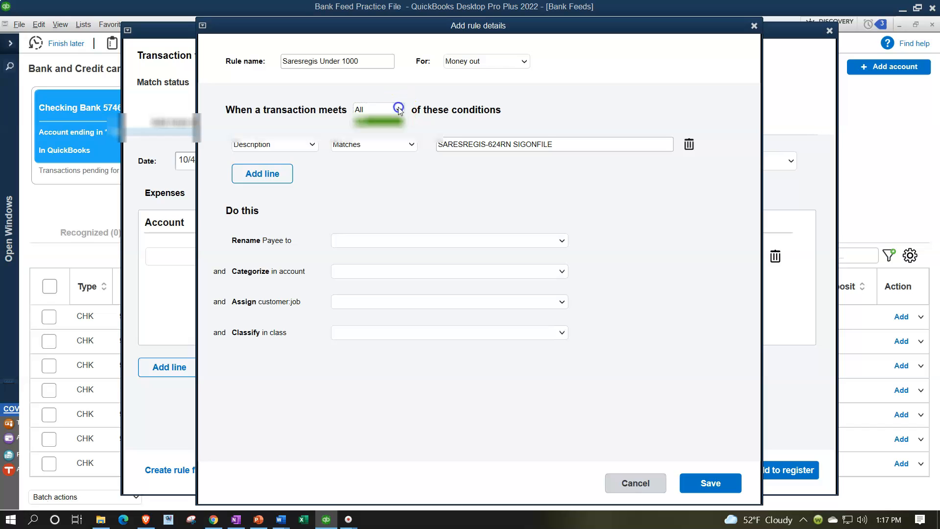
click(372, 128)
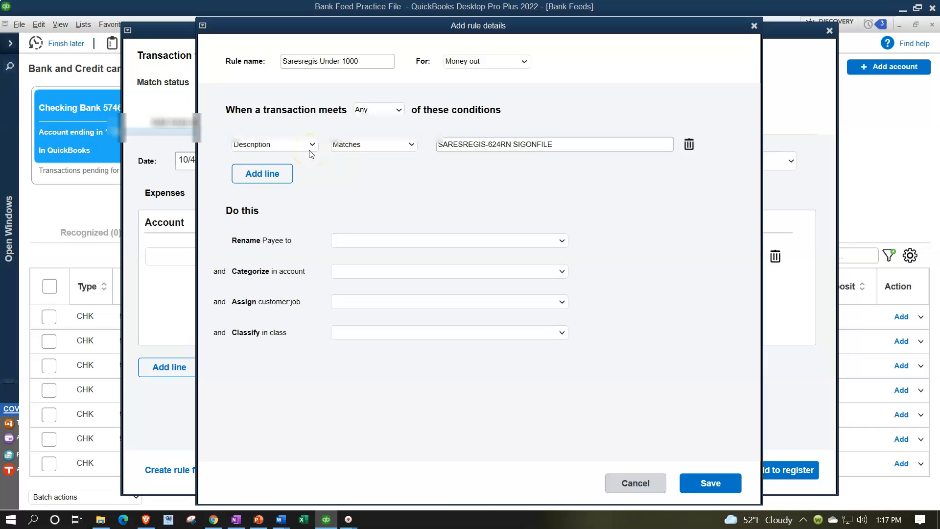
click(398, 108)
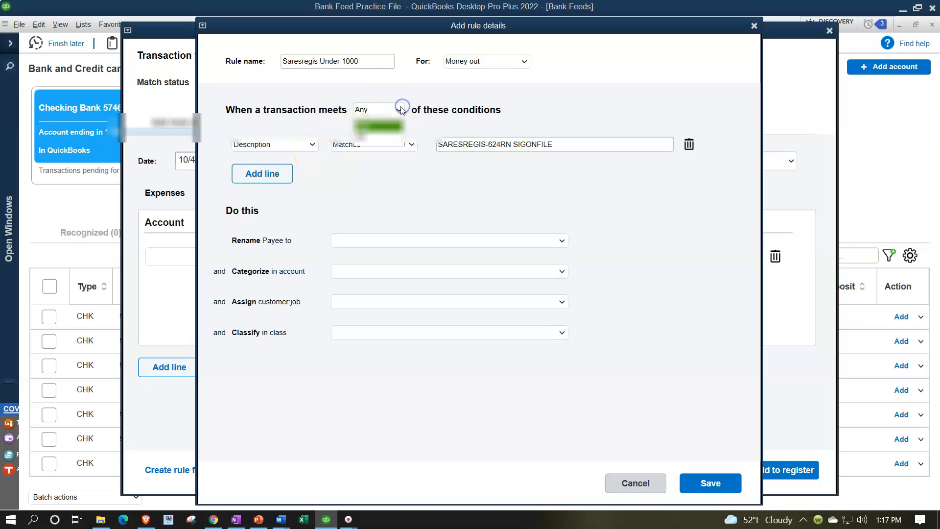
click(367, 139)
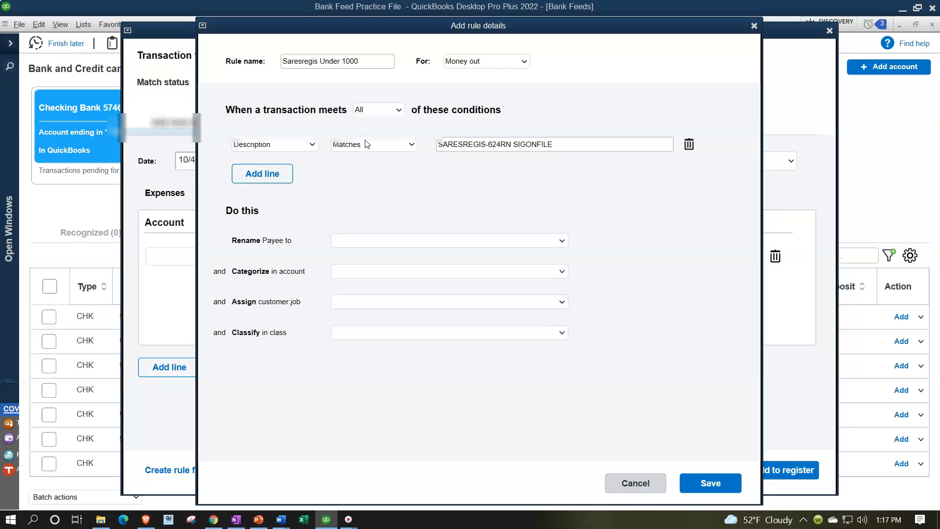
Set the rule's first condition to Description Contains SARESREGIS, removing the rest of the downloaded description.
click(295, 144)
click(297, 147)
click(387, 146)
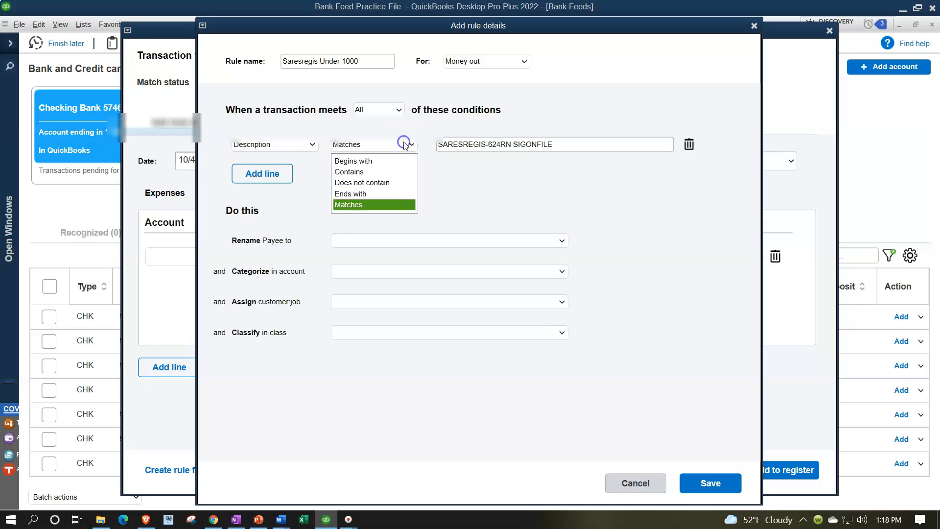
click(365, 171)
click(569, 142)
key(BackSpace)
key(BackSpace)
key(BackSpace)
key(BackSpace)
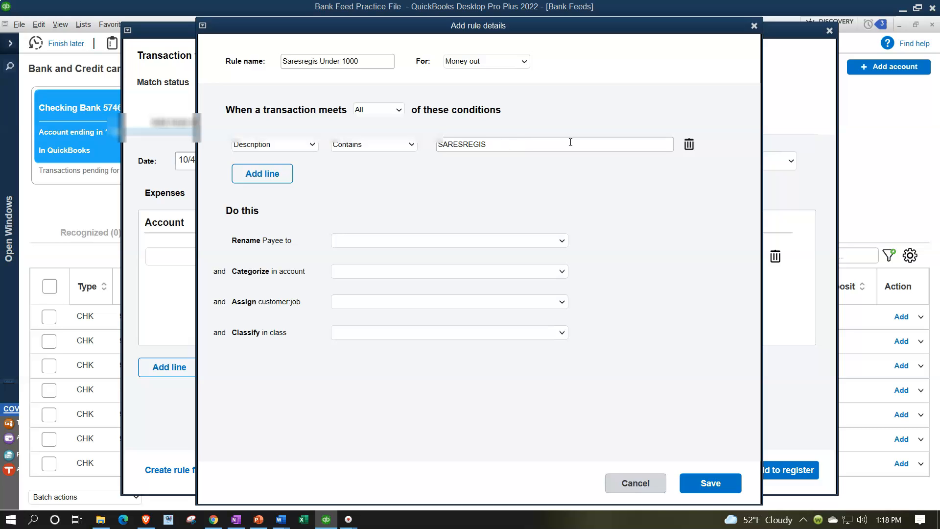
Add a second condition to the rule: Amount Greater than 1000.
click(271, 181)
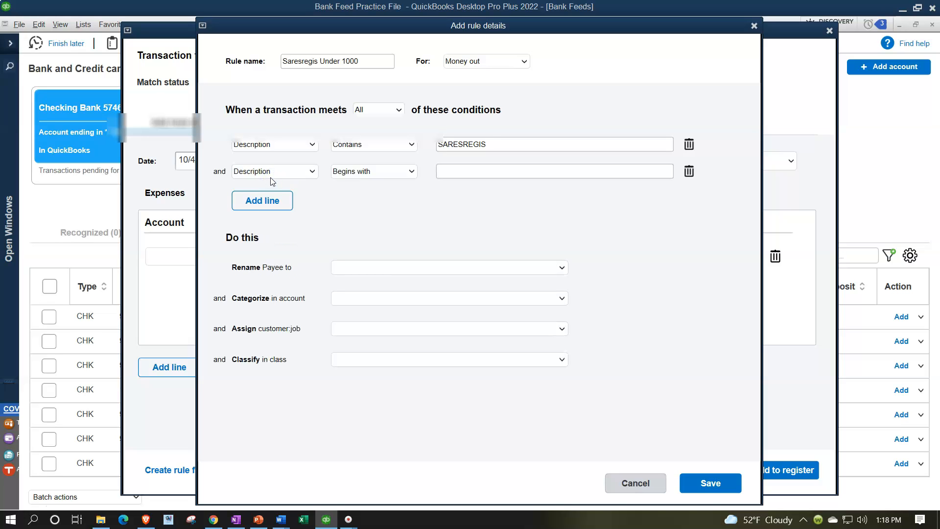
click(275, 172)
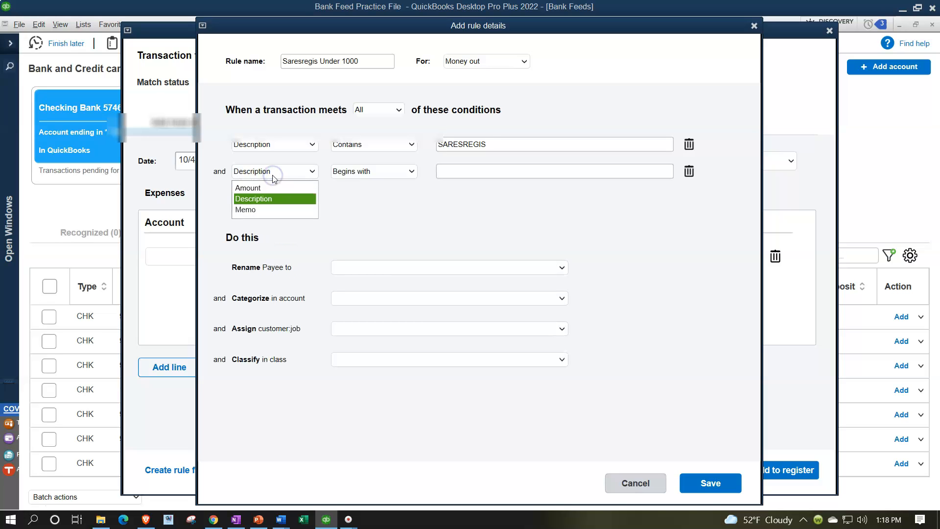
click(261, 188)
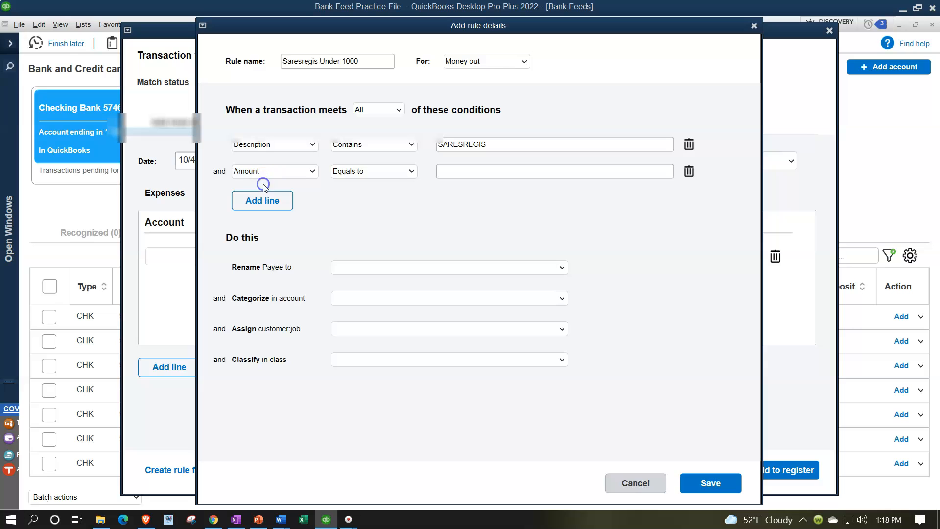
click(412, 170)
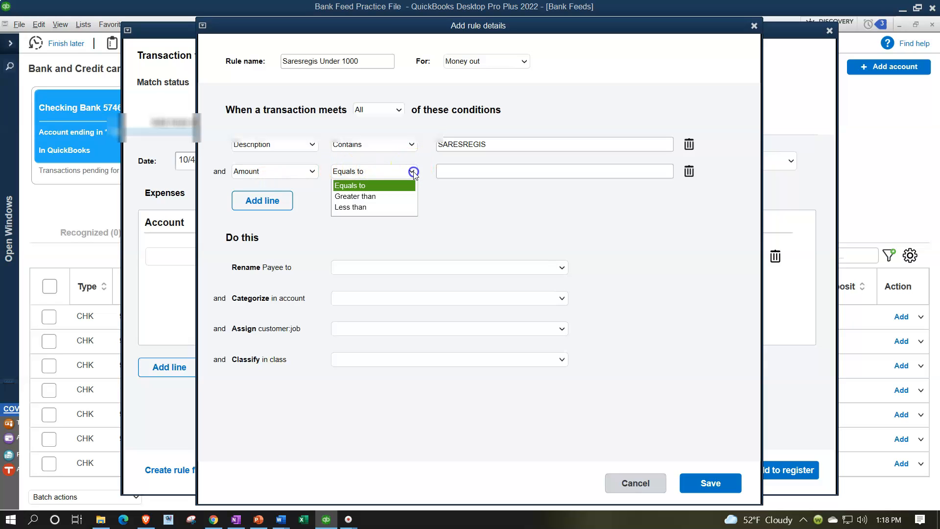
click(385, 198)
click(466, 172)
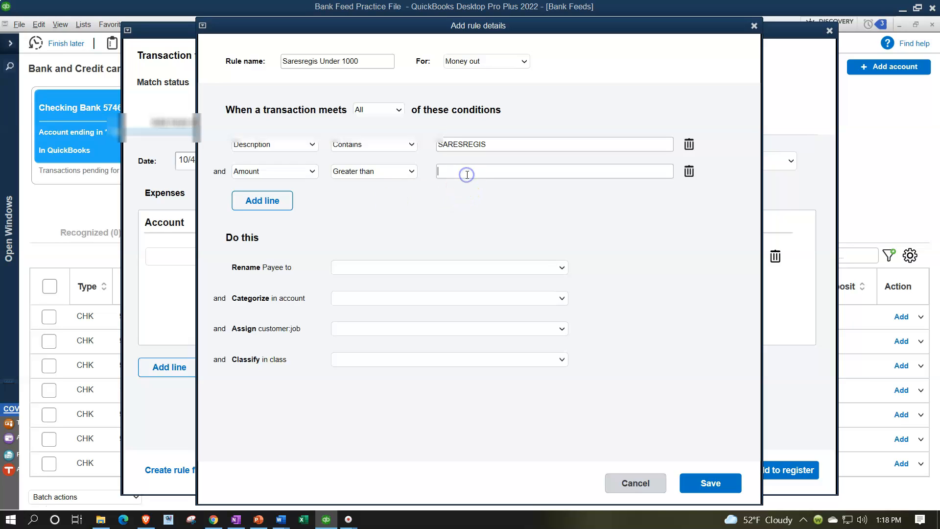
text(10000)
key(BackSpace)
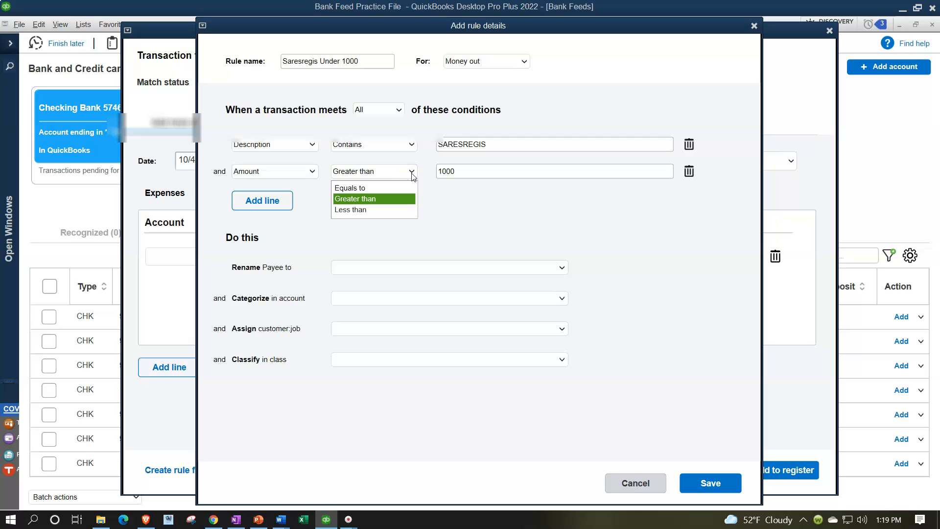
click(411, 172)
click(394, 218)
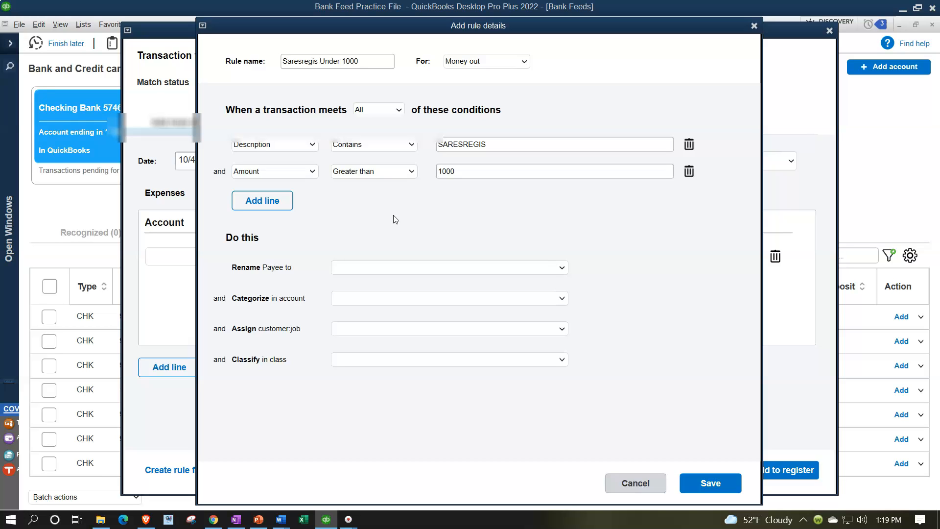
Have the rule rename the payee to Saresreg.
click(566, 270)
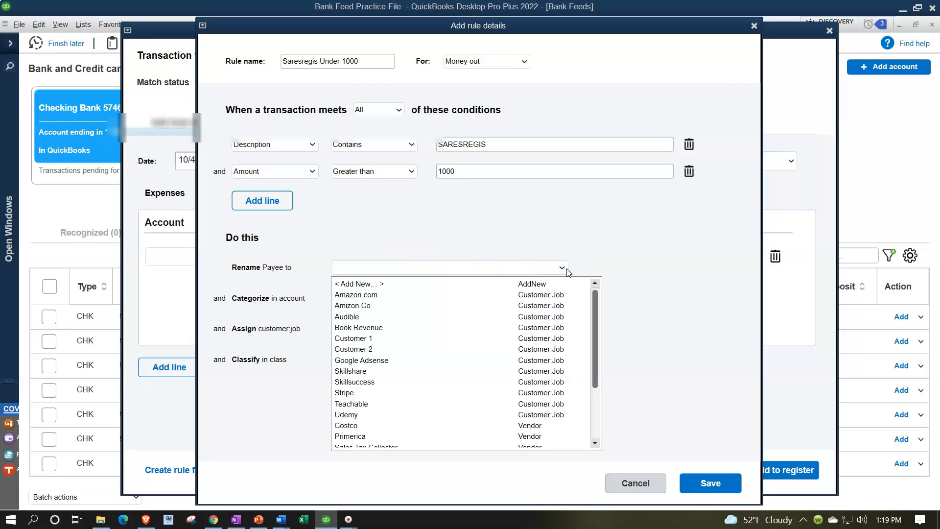
scroll(462, 327, down, 2)
scroll(462, 327, up, 2)
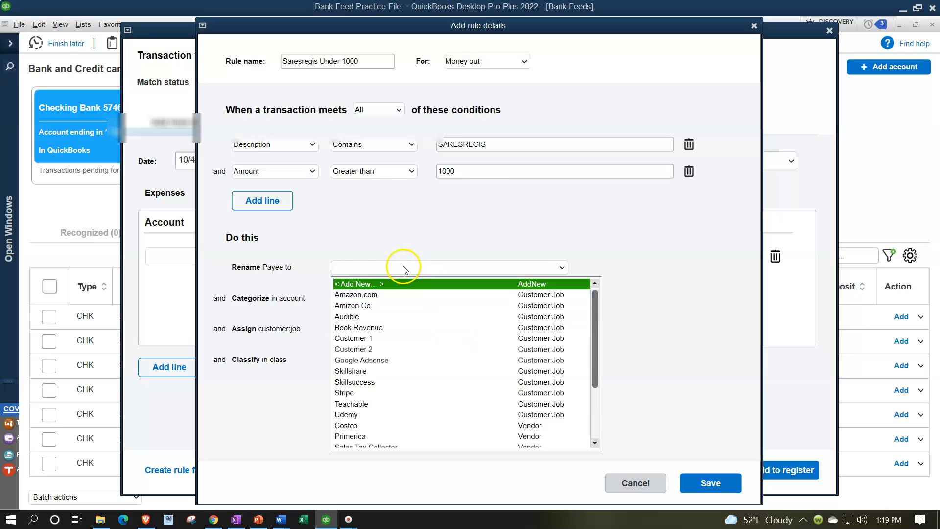
click(403, 267)
text(Sares)
key(Tab)
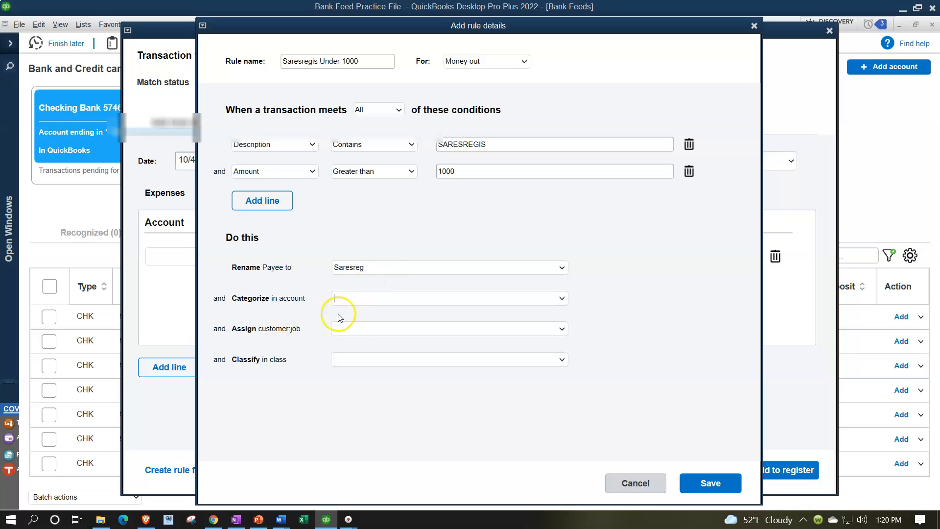
Categorize the rule's transactions in the Equipment account and save the rule.
click(562, 299)
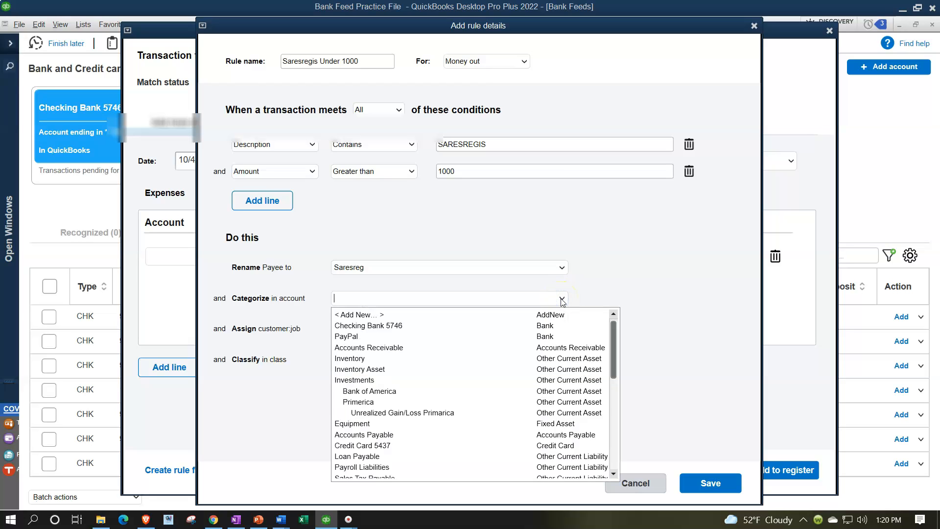
click(422, 298)
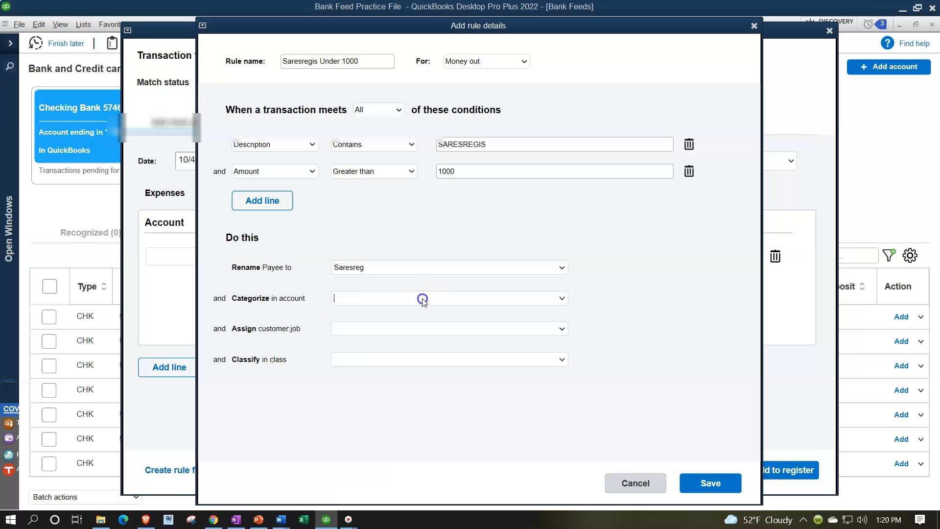
text(Eq)
click(562, 299)
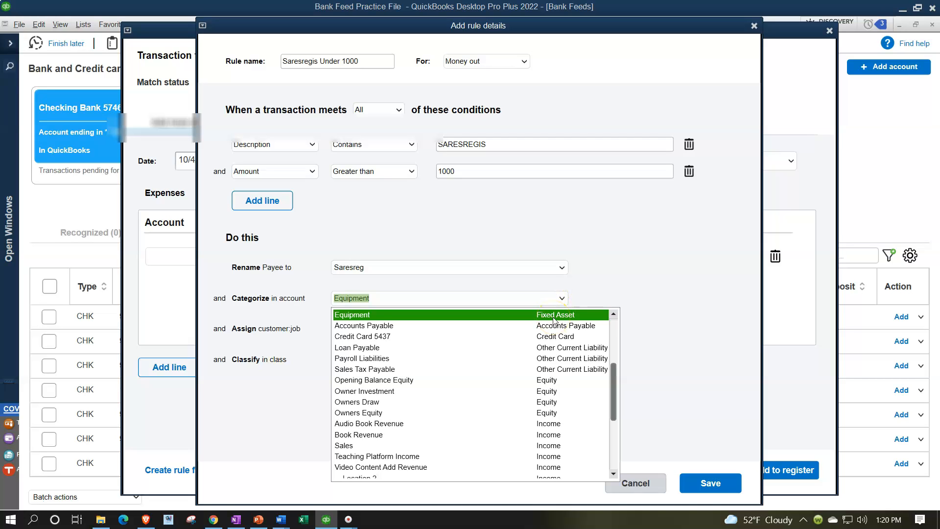
click(628, 277)
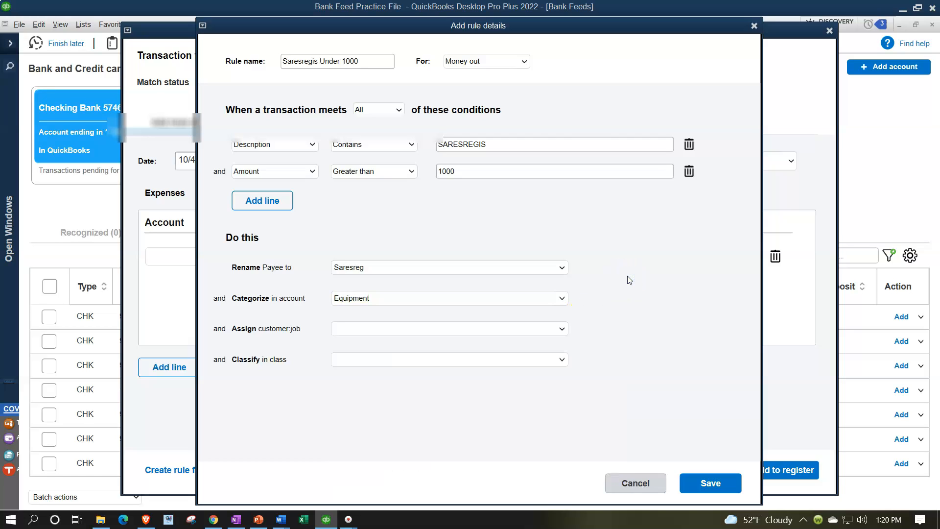
click(704, 482)
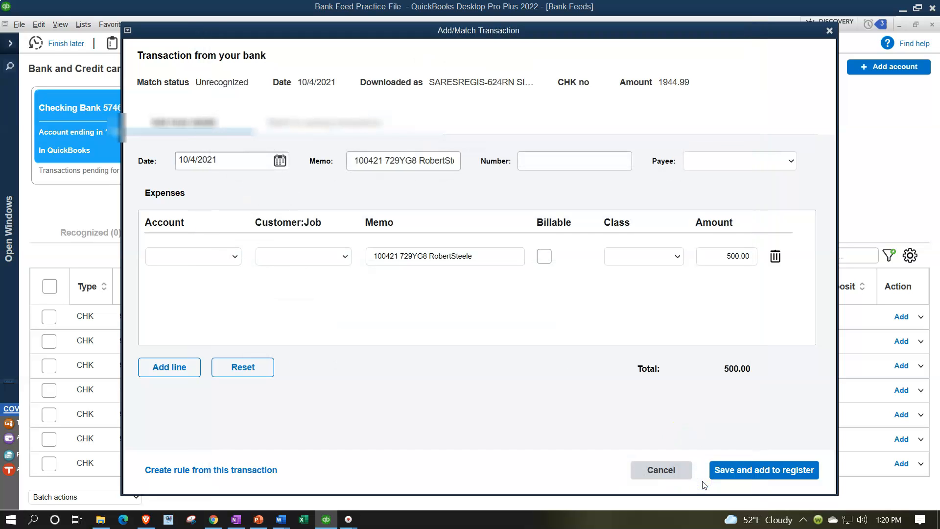
Try to add the 10/4/2021 SARESREGIS transaction to the register and set its expense line amount to 1944.99.
click(734, 476)
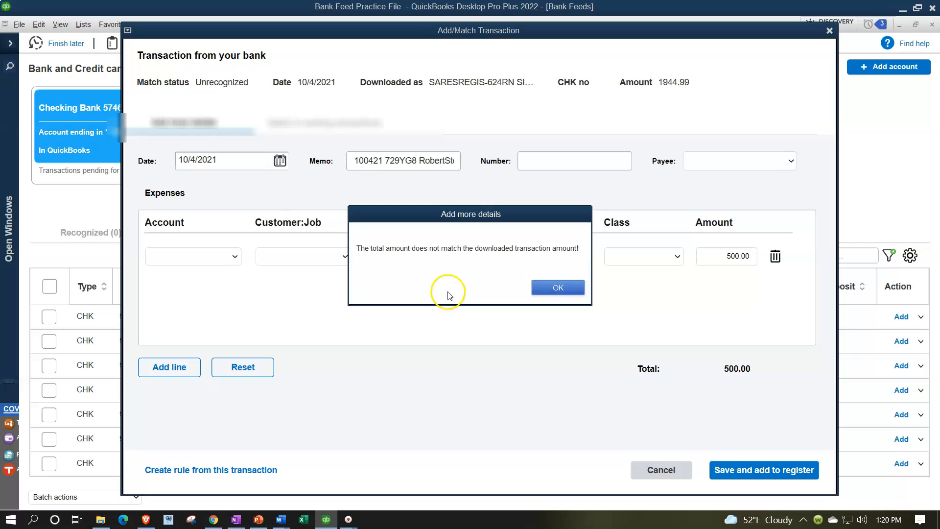
click(555, 290)
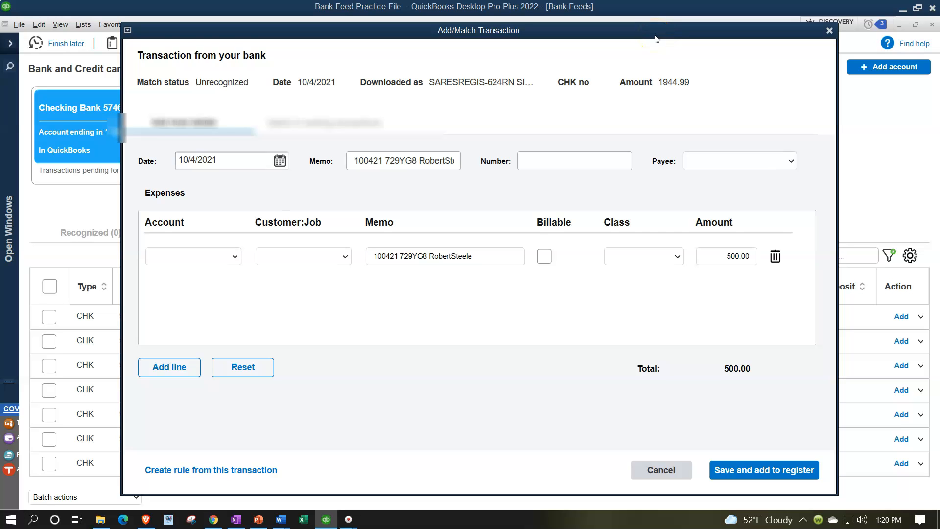
click(721, 257)
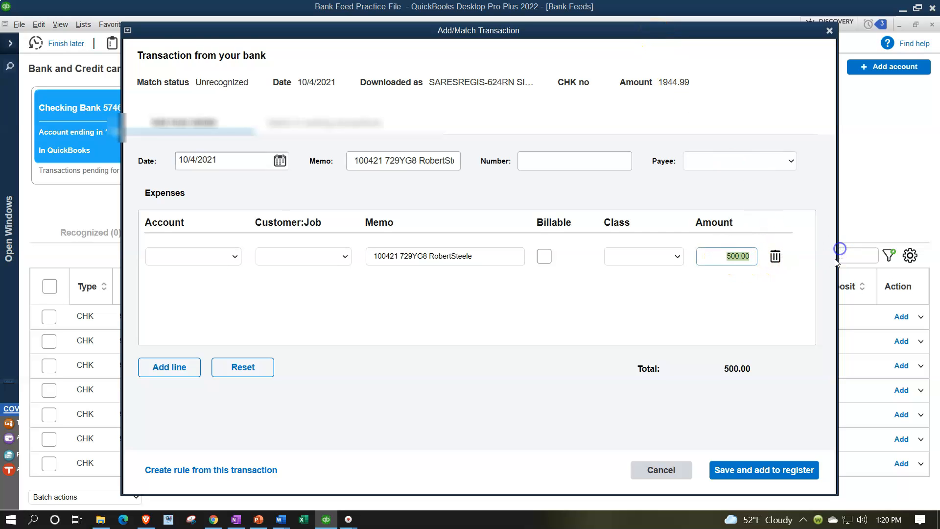
text(1944.99)
key(Tab)
click(621, 281)
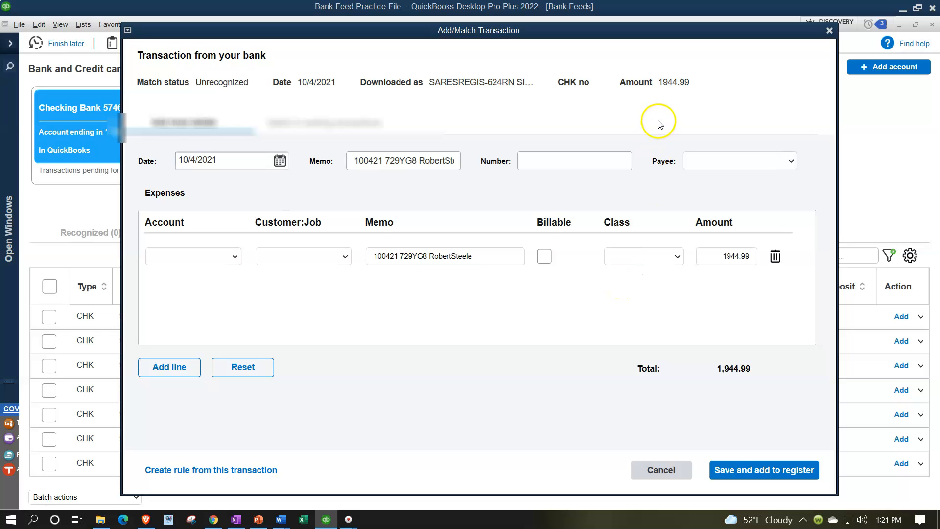
Close the transaction details without saving and show the checking account's recognized transactions.
click(831, 32)
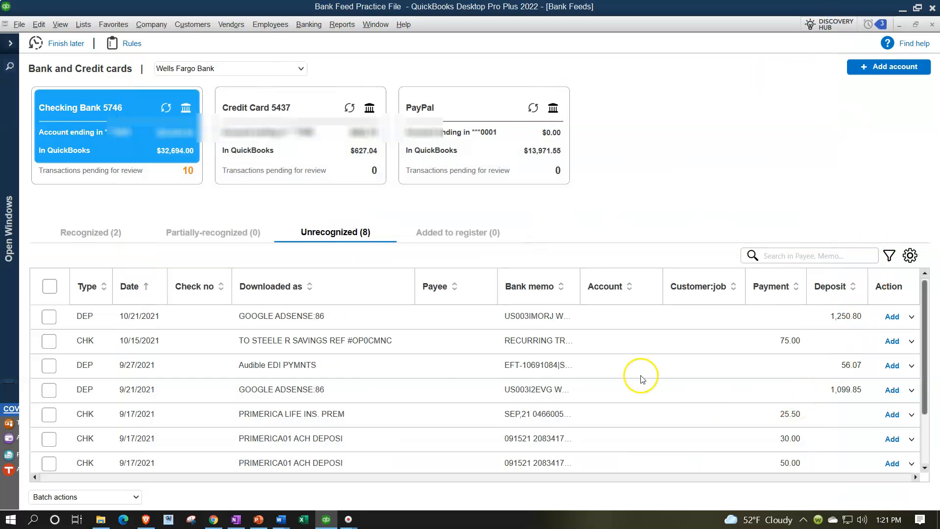
click(99, 233)
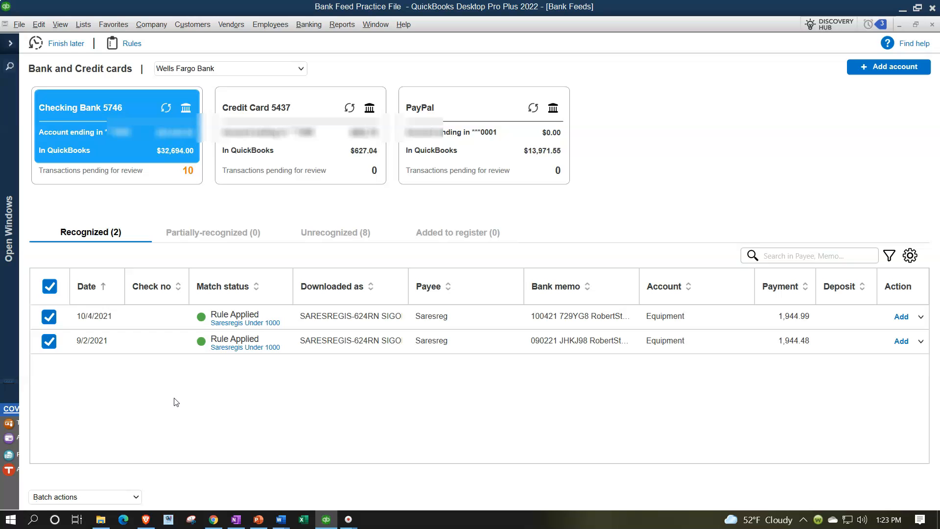
Open the rules list and start a new money-out rule named "Saresregis Under 1000".
click(135, 45)
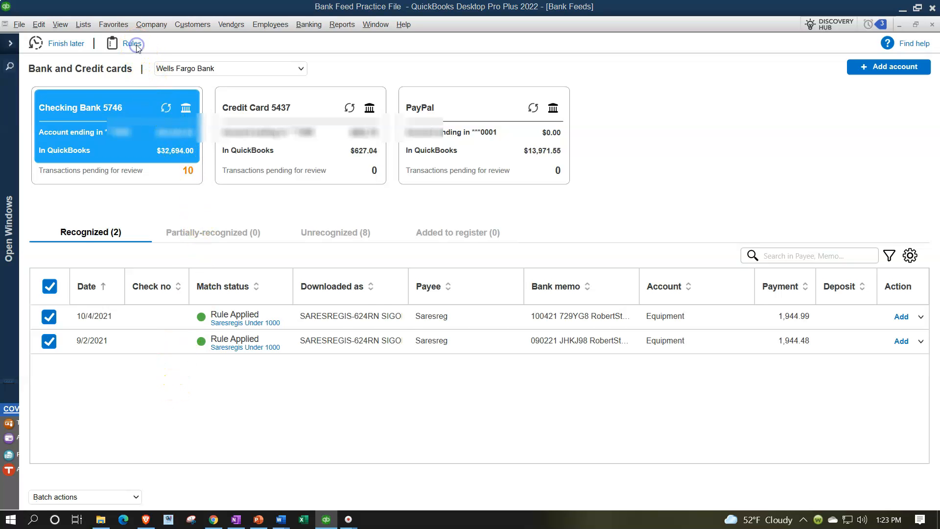
drag(245, 39, 411, 56)
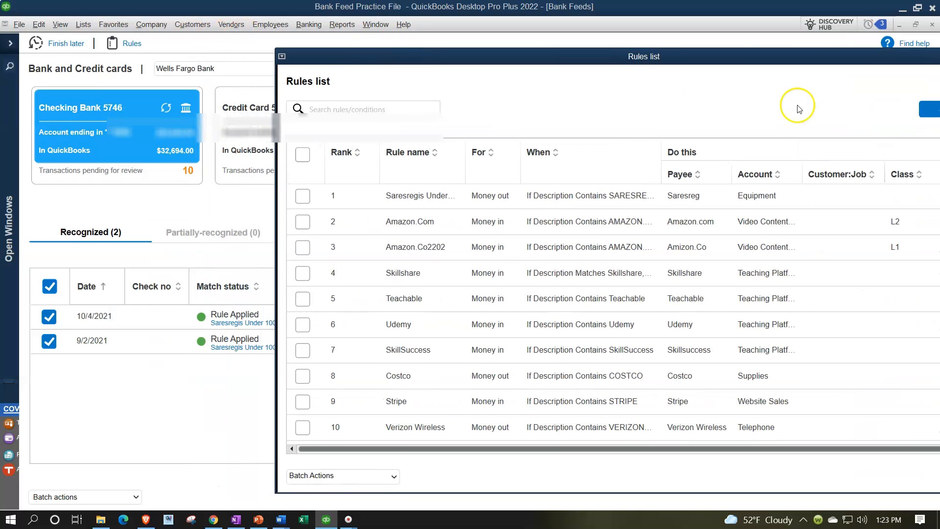
drag(603, 57, 758, 19)
click(939, 69)
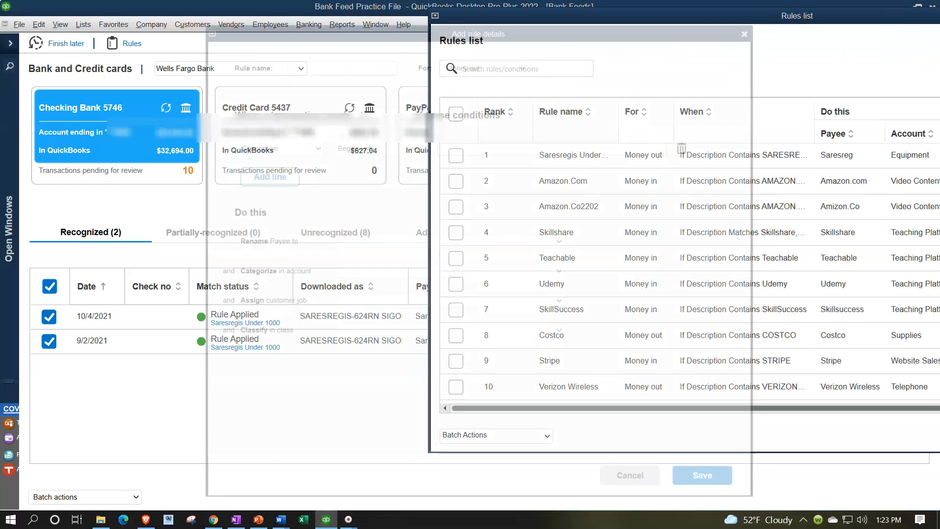
drag(388, 25, 591, 35)
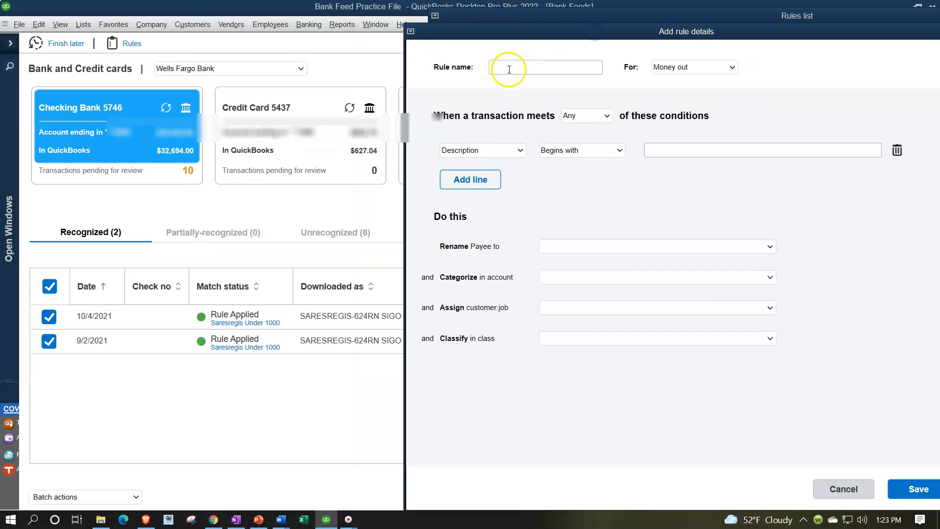
text(Saresregis Under 1000)
key(Tab)
key(Tab)
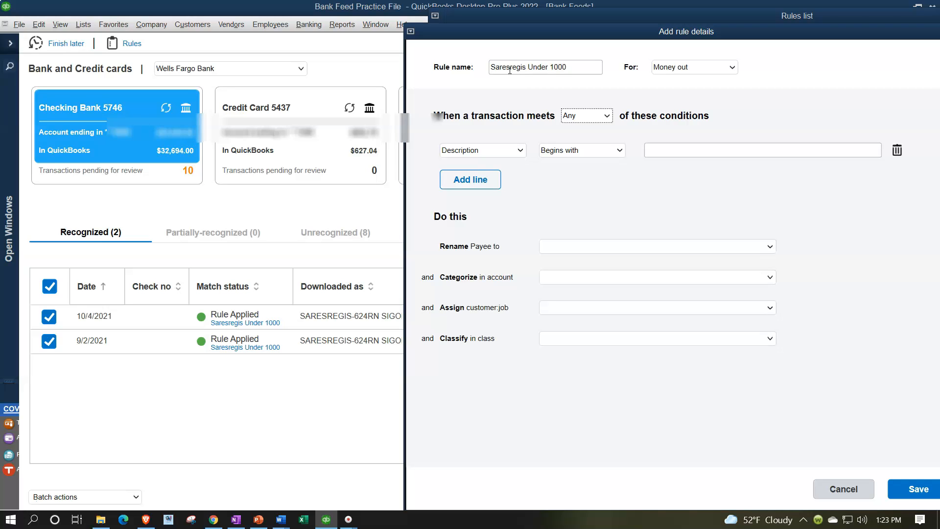
Require all conditions to be met and set the first condition to Description Contains SARESREGIS.
click(605, 117)
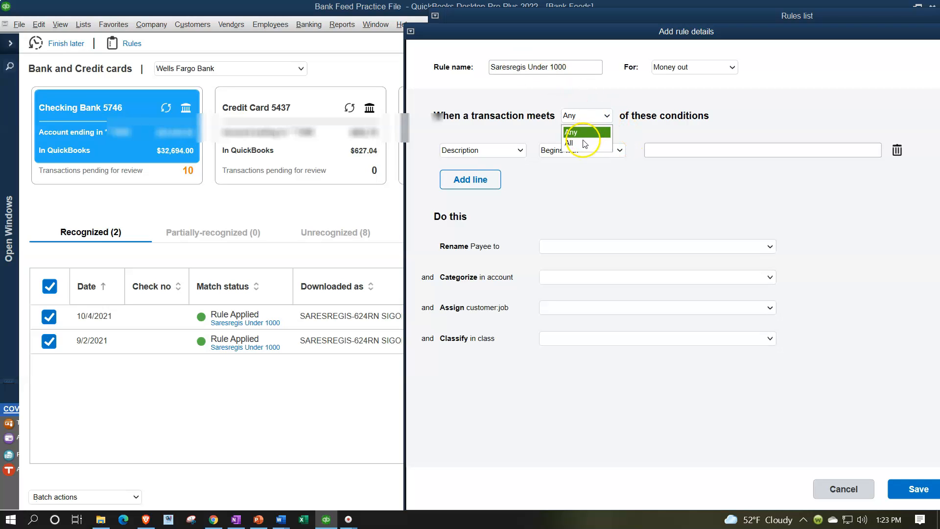
click(582, 142)
click(521, 150)
click(521, 151)
click(596, 150)
click(563, 178)
click(671, 149)
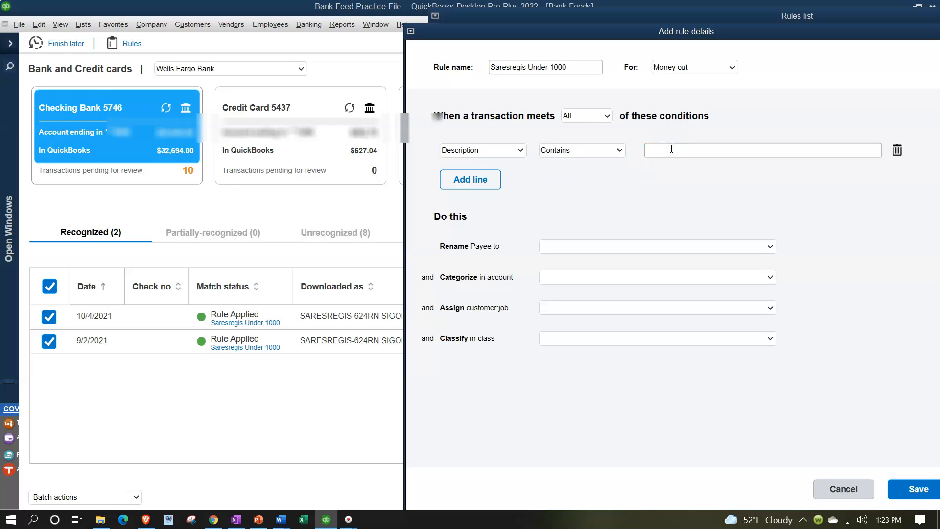
text(SARESREGIS)
Add a second condition to the new rule: Amount Less than 1000.
click(476, 182)
click(504, 179)
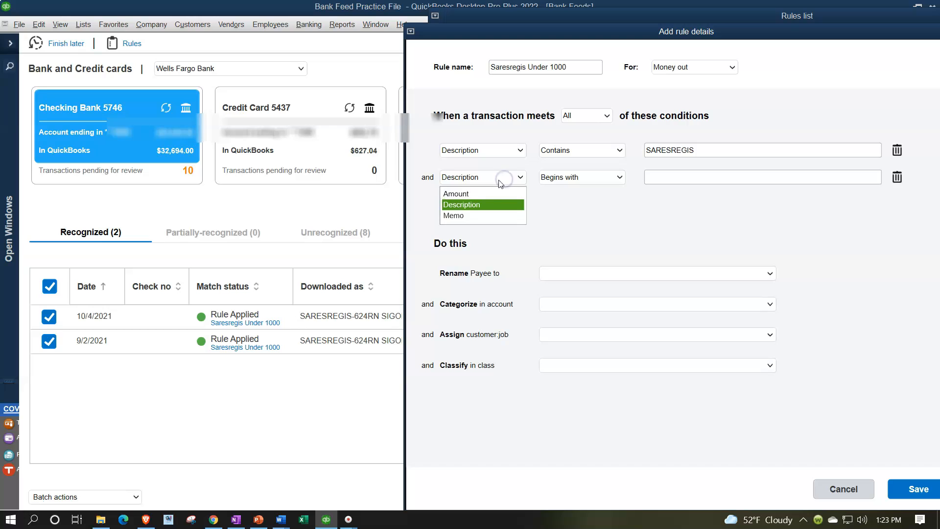
click(468, 190)
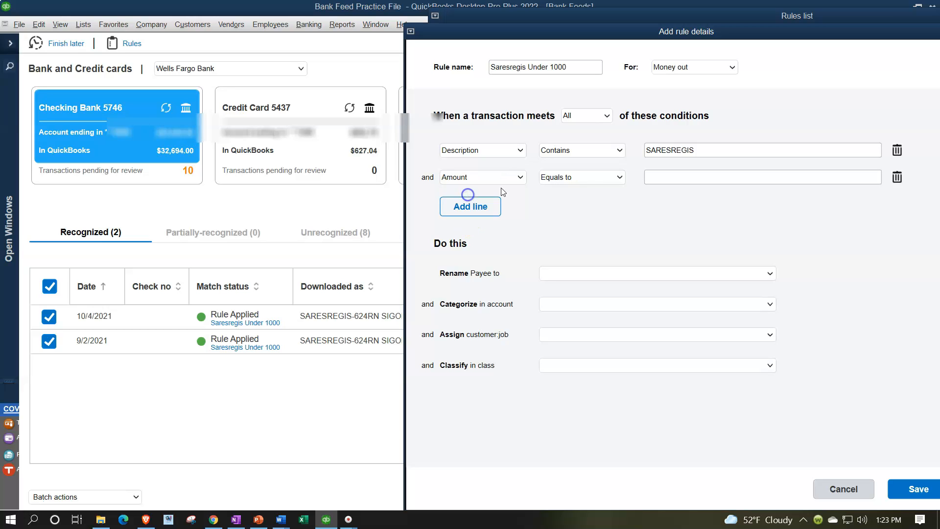
click(615, 179)
click(589, 216)
click(671, 173)
text(1000)
Have the new under-1000 rule rename the payee to the vendor Saresreg.
click(574, 274)
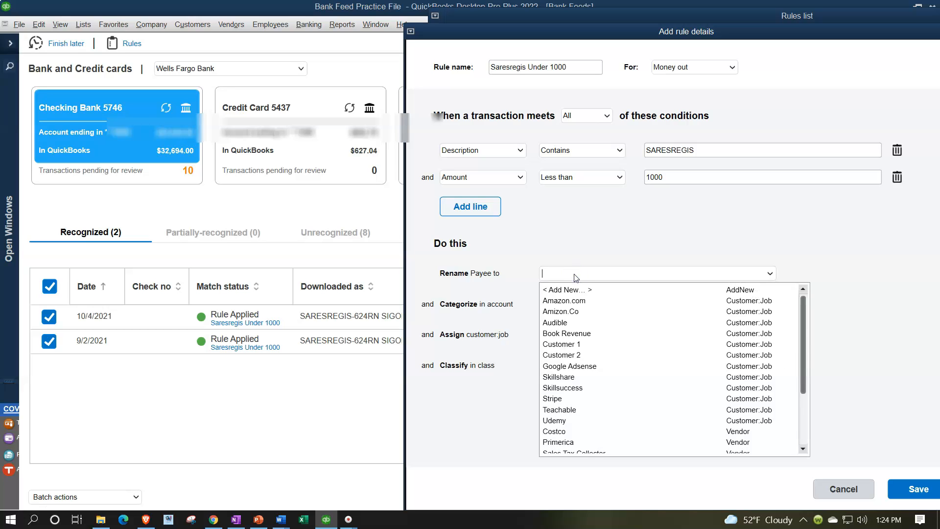
text(Saresreg)
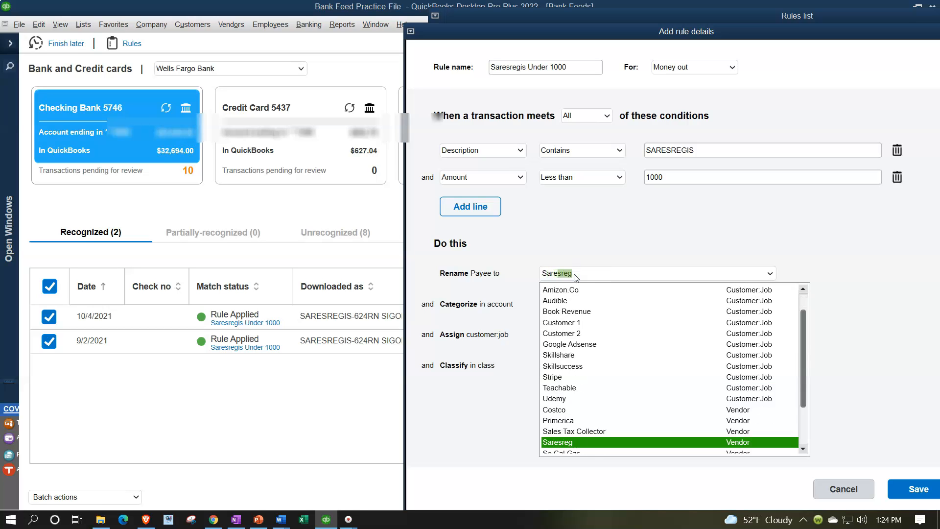
key(Tab)
click(590, 281)
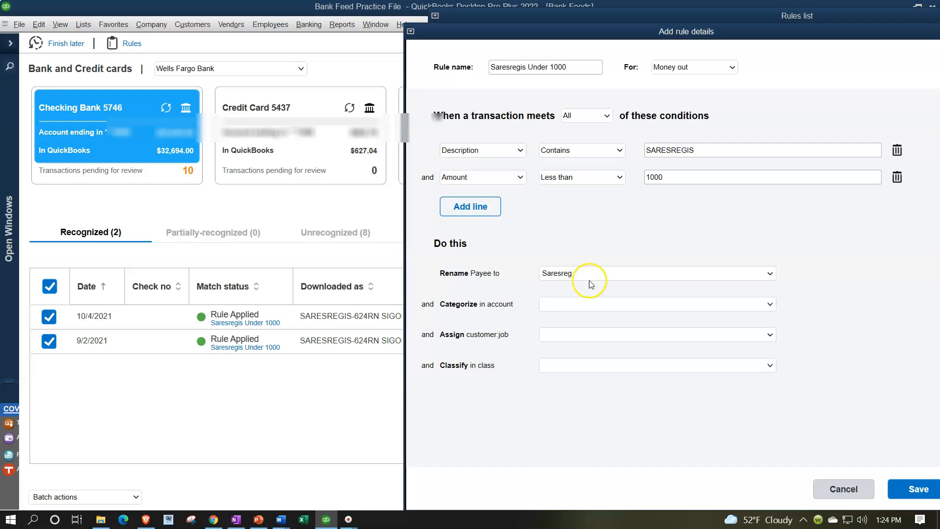
Categorize the new under-1000 rule in the Supplies account, change its name to "Saresregis Under. 1000" and save it.
text(Supplies)
key(Tab)
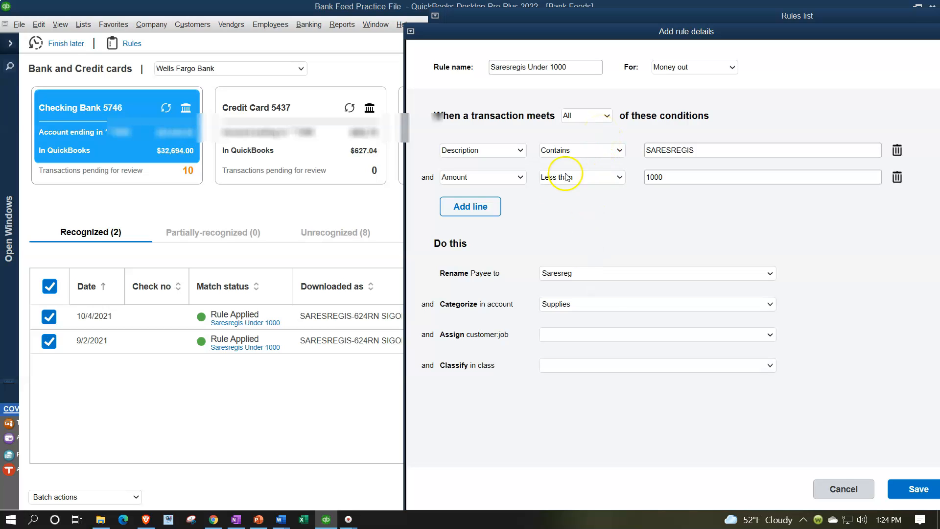
click(927, 493)
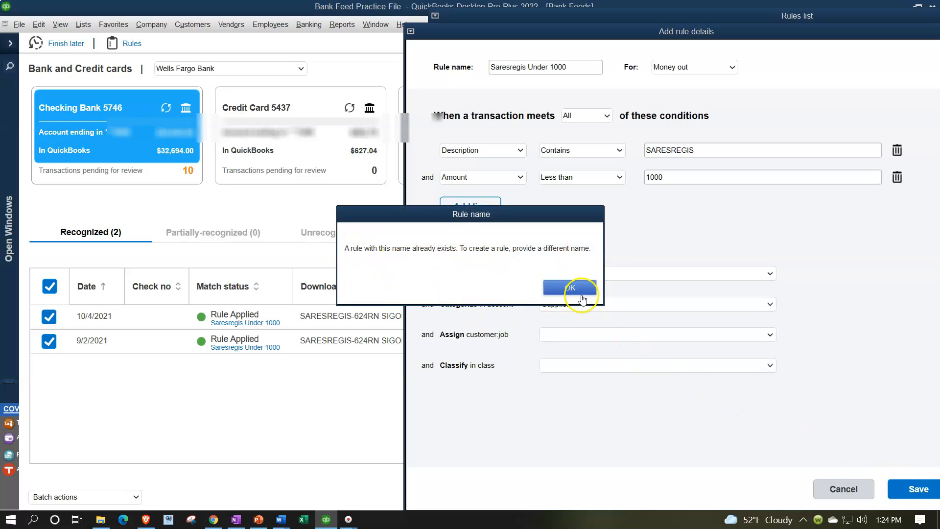
click(570, 288)
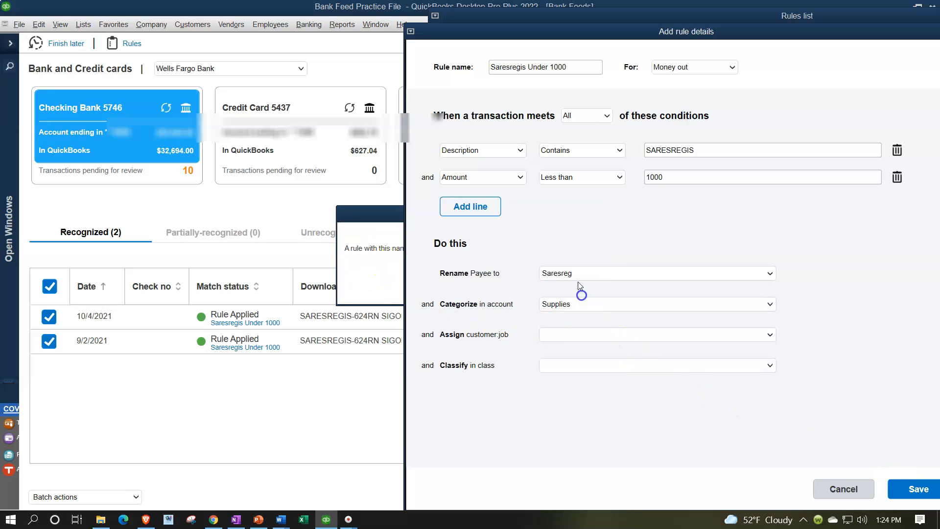
click(548, 65)
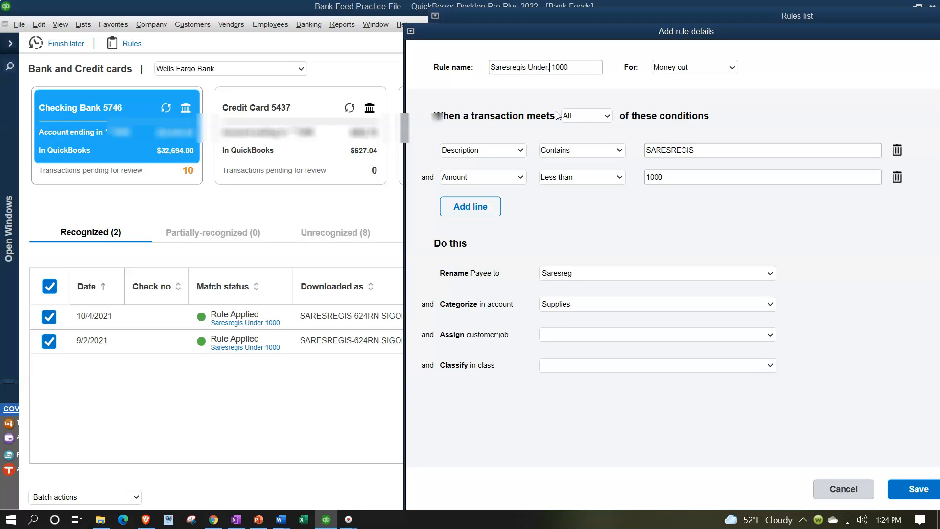
click(916, 489)
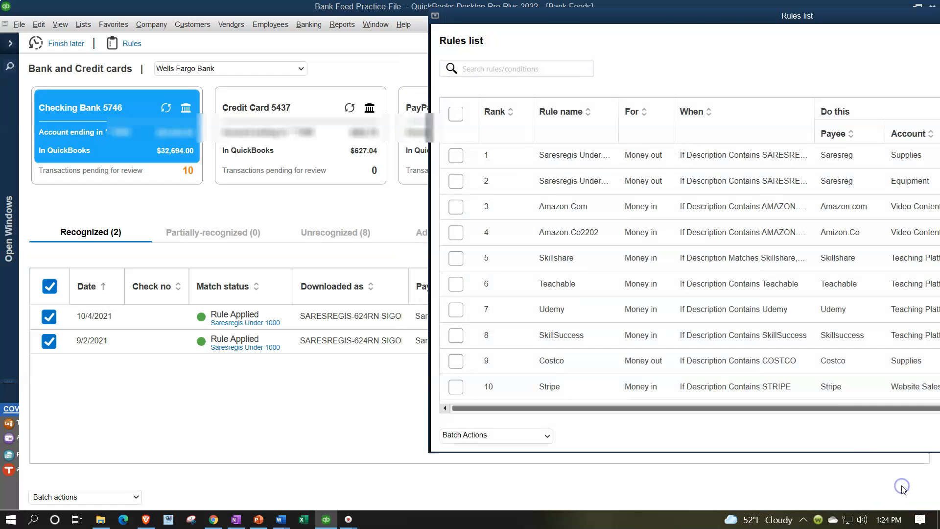
Rename the Saresregis rule that categorizes to Equipment as "Saresregis Over 1000", save it and close the rules list.
drag(798, 15, 437, 45)
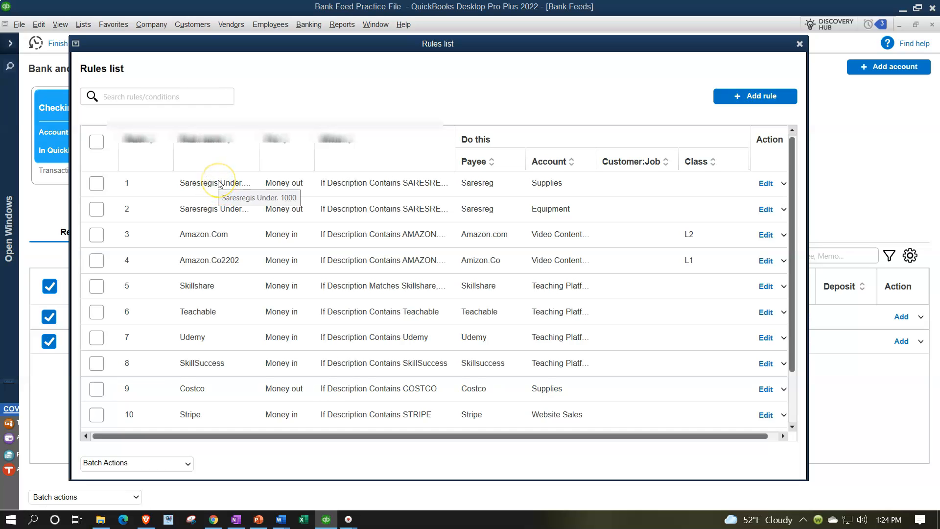
click(207, 208)
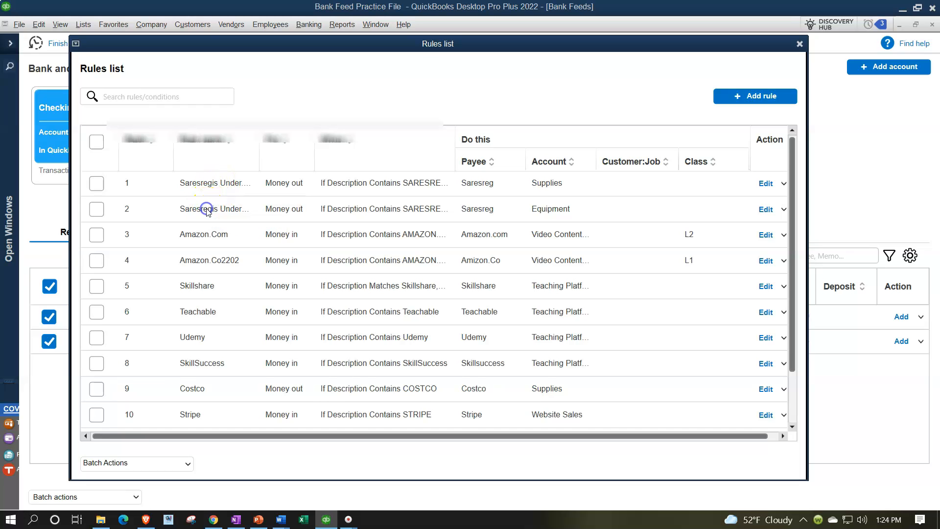
click(766, 210)
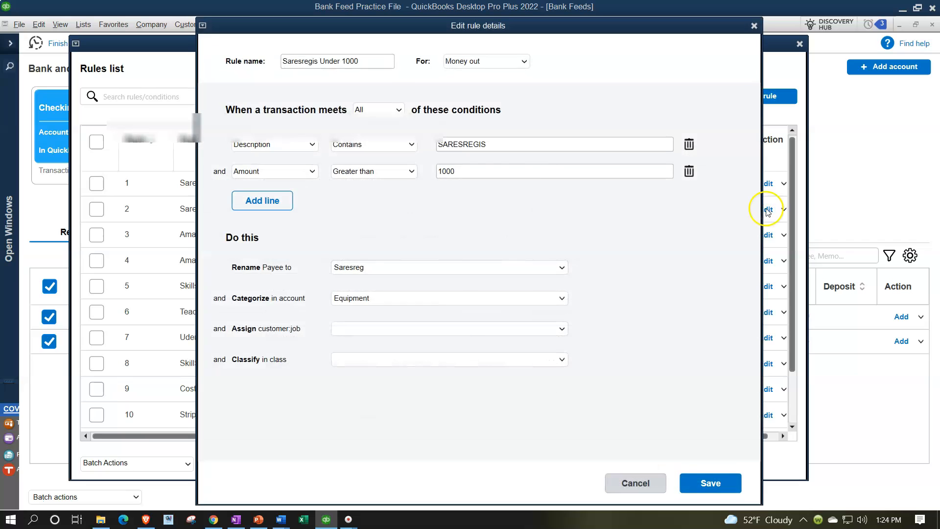
click(341, 61)
key(BackSpace)
key(BackSpace)
key(BackSpace)
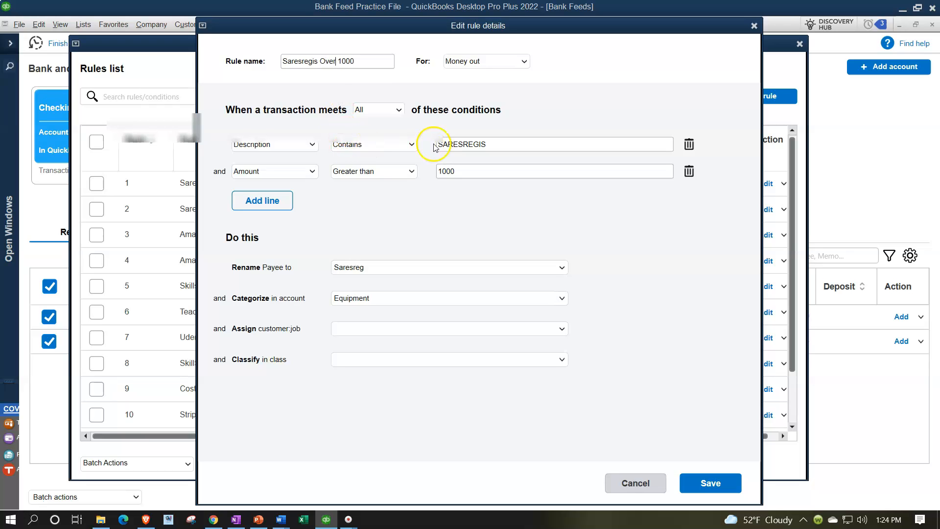
click(712, 482)
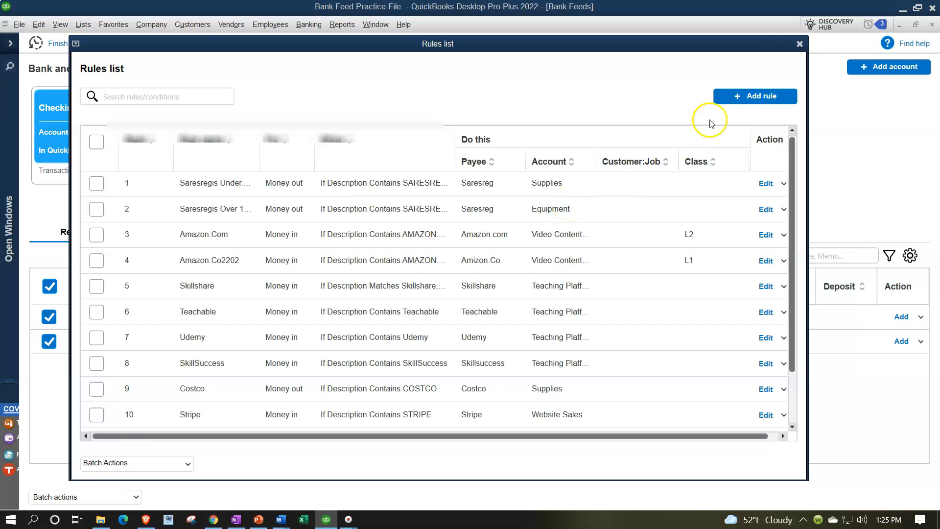
click(800, 44)
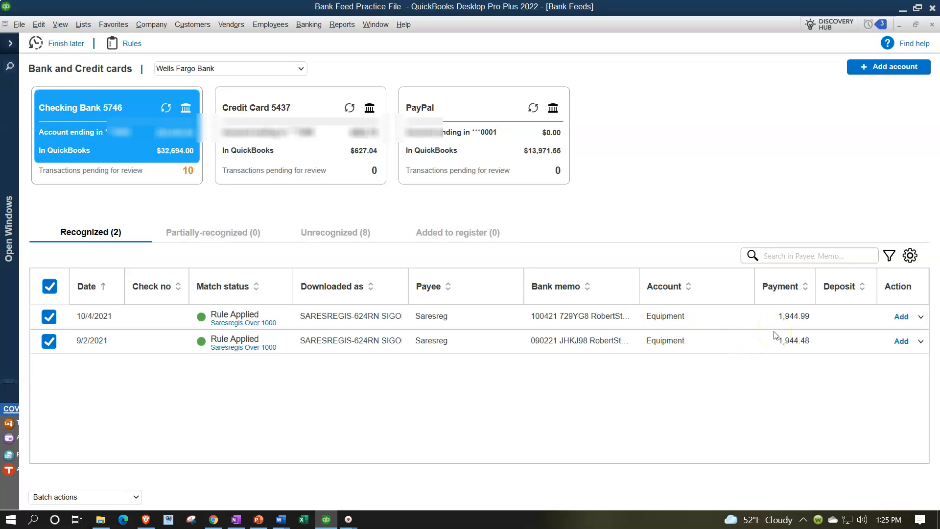
Replace the amount in the Less than condition of the "Saresregis Under. 1000" rule and save the rule.
click(131, 44)
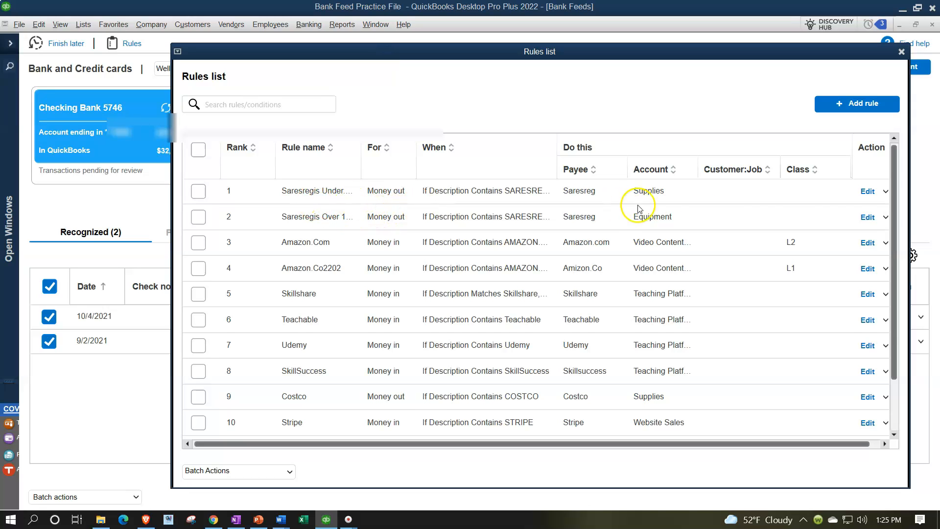
click(866, 191)
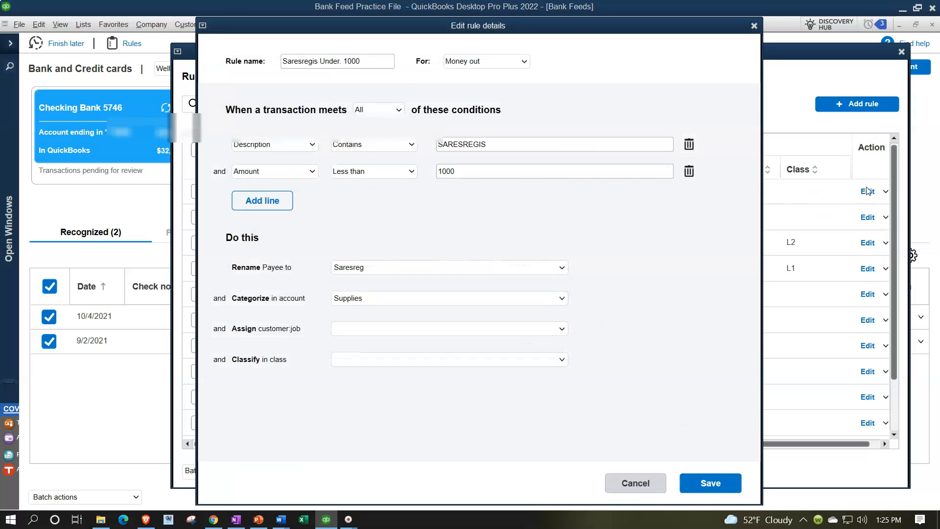
drag(486, 173, 345, 169)
click(701, 494)
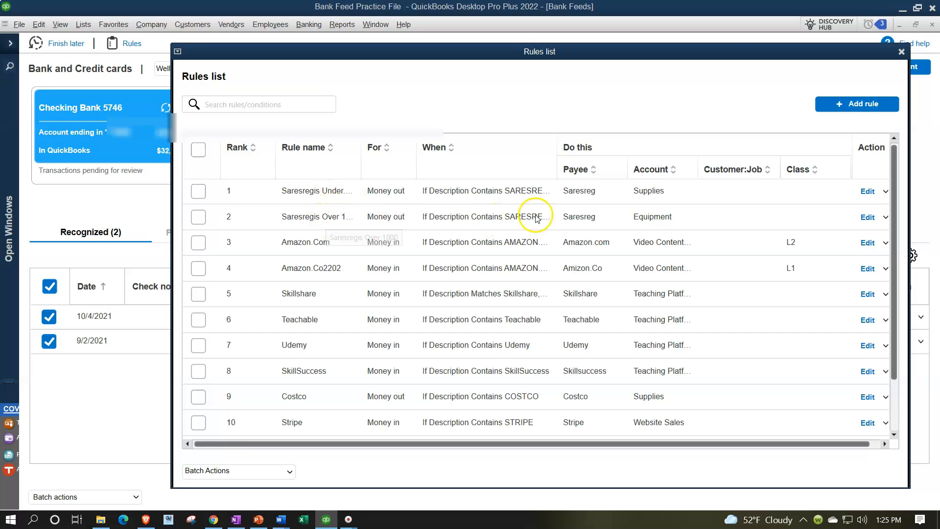
Replace the amount in the Greater than condition of the "Saresregis Over 1000" rule, save it and return to the bank feeds.
click(867, 218)
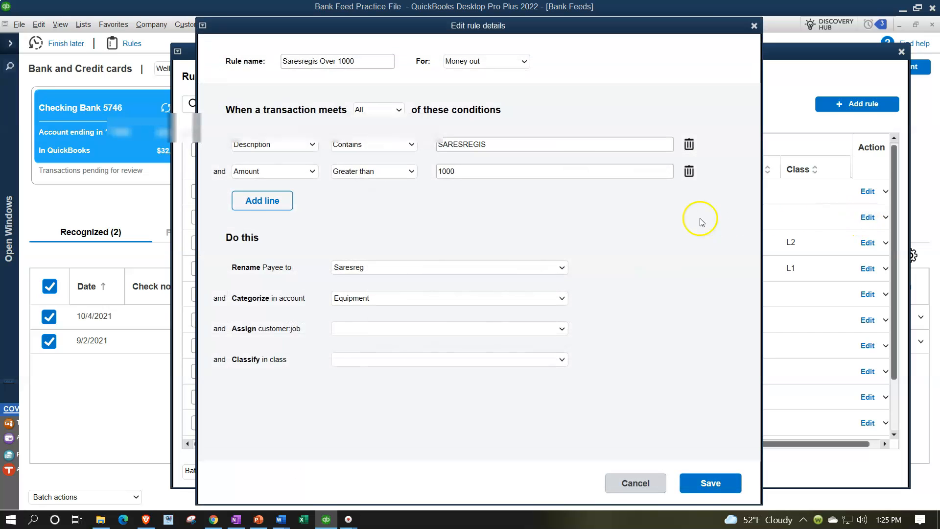
drag(471, 173, 362, 156)
text(3)
click(697, 482)
click(903, 54)
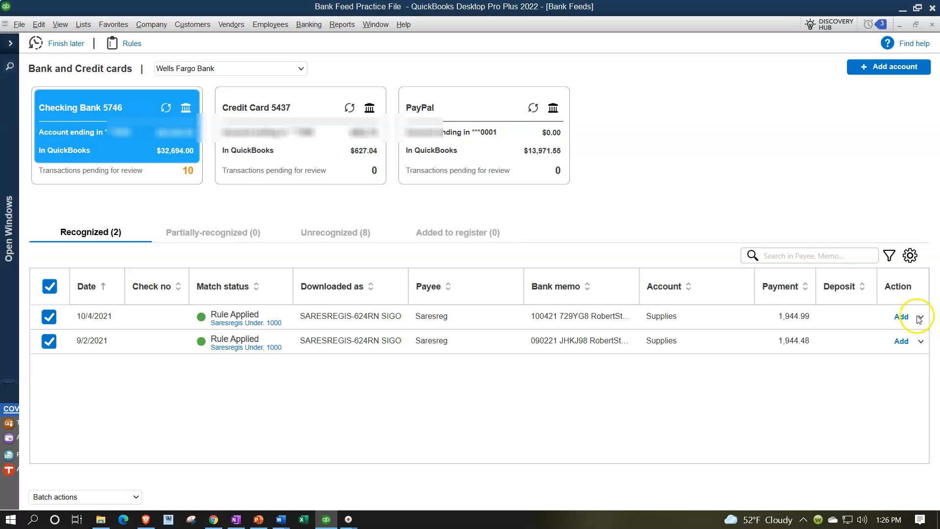
Add and confirm both selected Saresreg transactions as a batch, accepting their dates more than 90 days in the past.
click(136, 496)
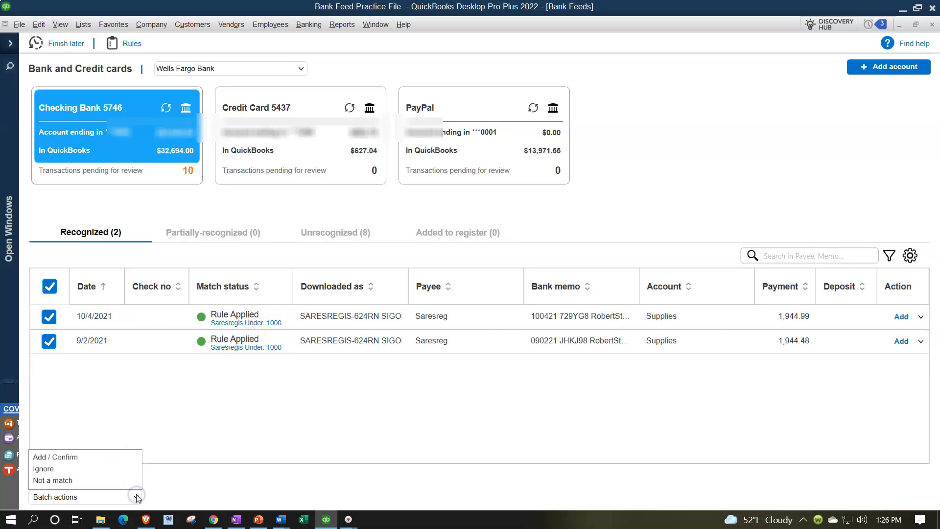
click(112, 457)
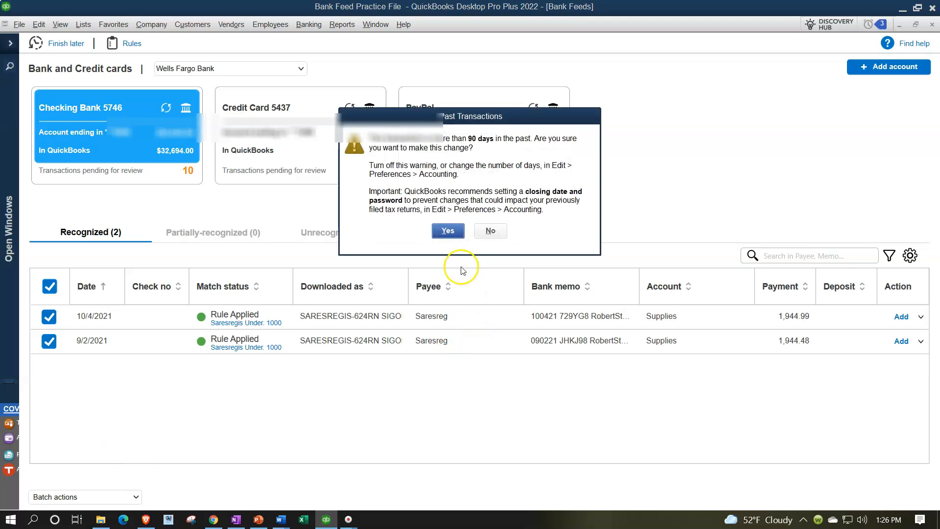
click(448, 231)
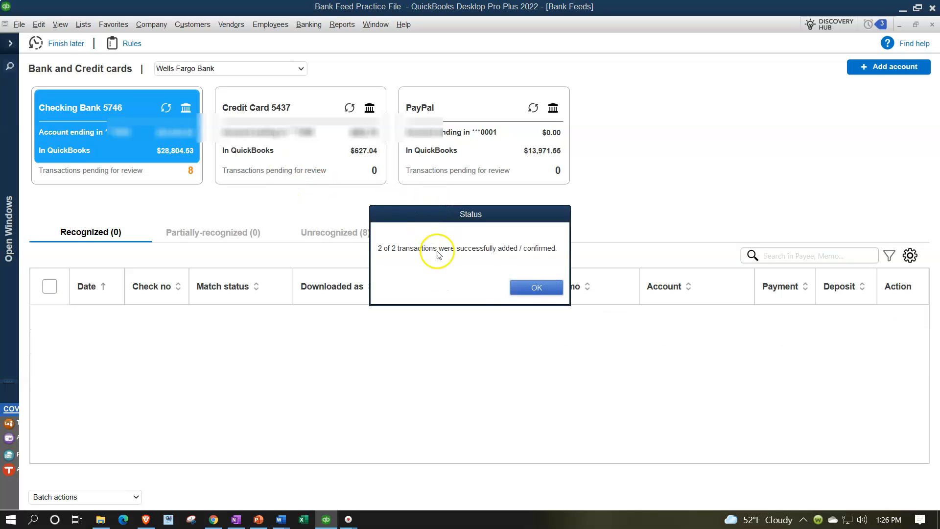
click(533, 290)
Switch to the Balance Sheet report and examine the Checking Bank 5746 and Equipment balances.
click(11, 45)
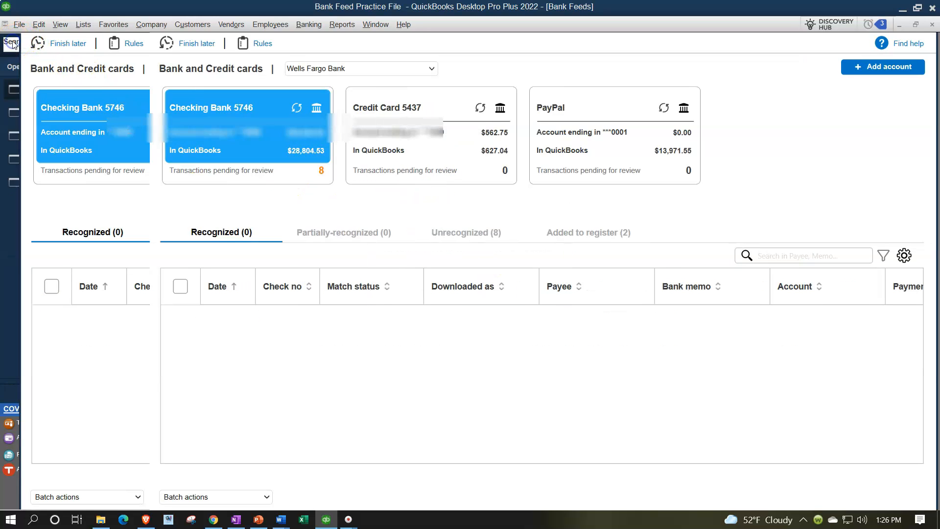
click(48, 158)
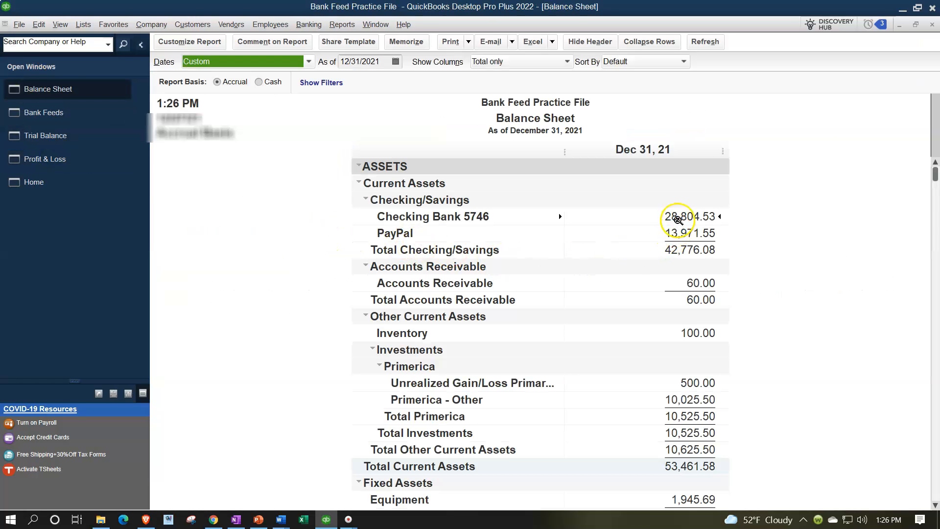
scroll(664, 329, down, 3)
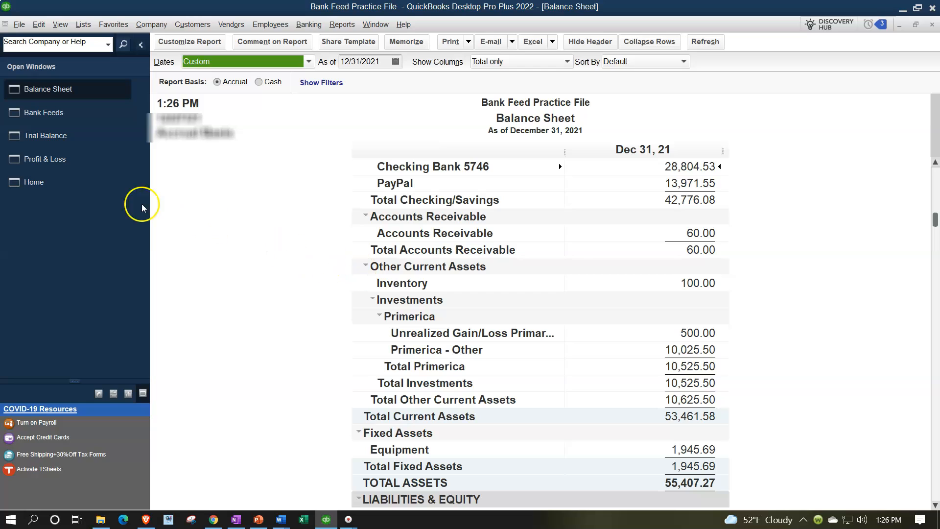
Examine the Supplies expense in the Profit & Loss report along with its transaction detail, closing the detail when done.
click(66, 159)
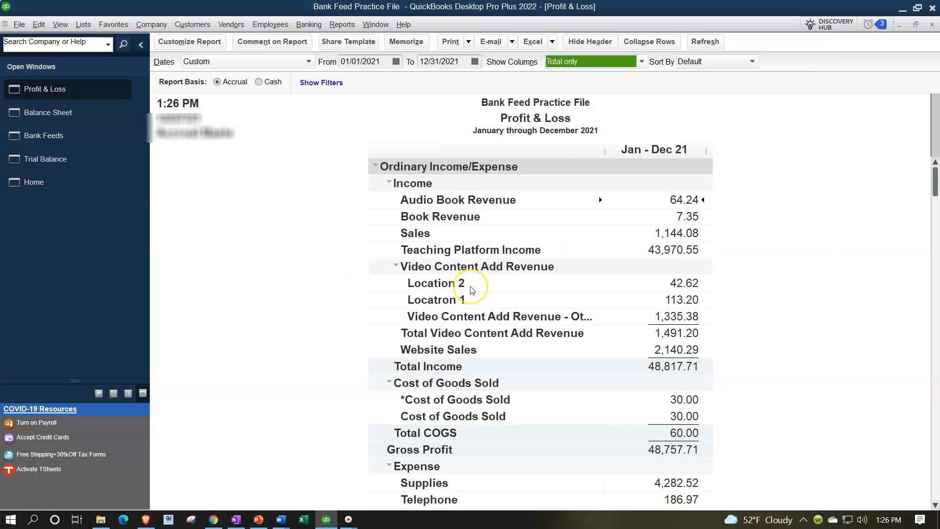
scroll(421, 289, down, 2)
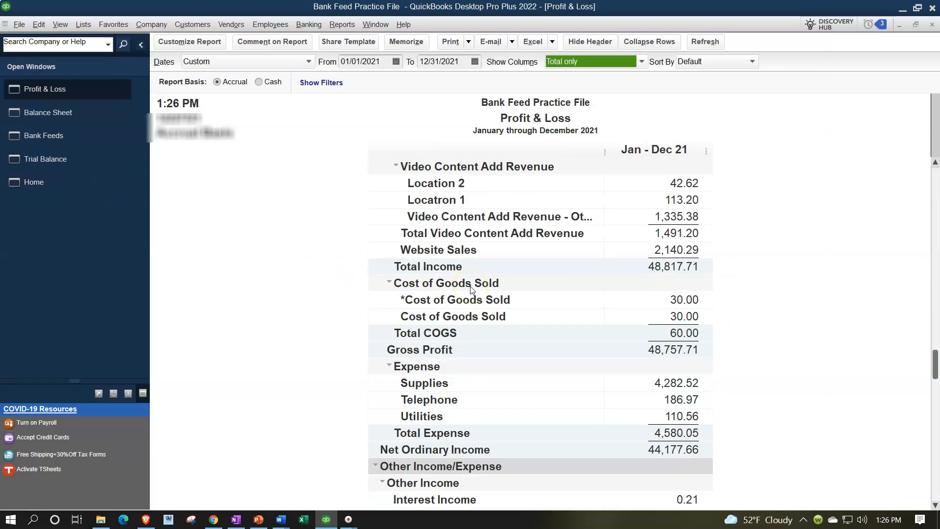
double_click(692, 384)
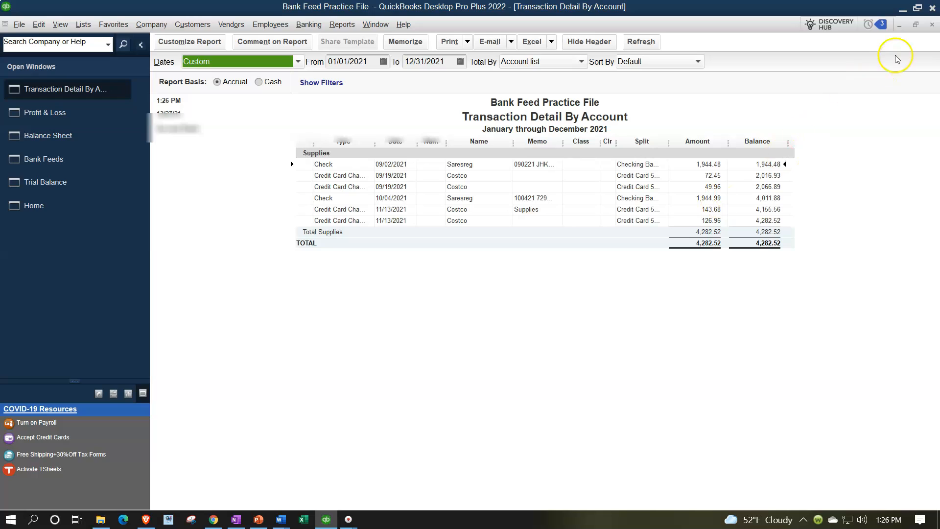
click(933, 25)
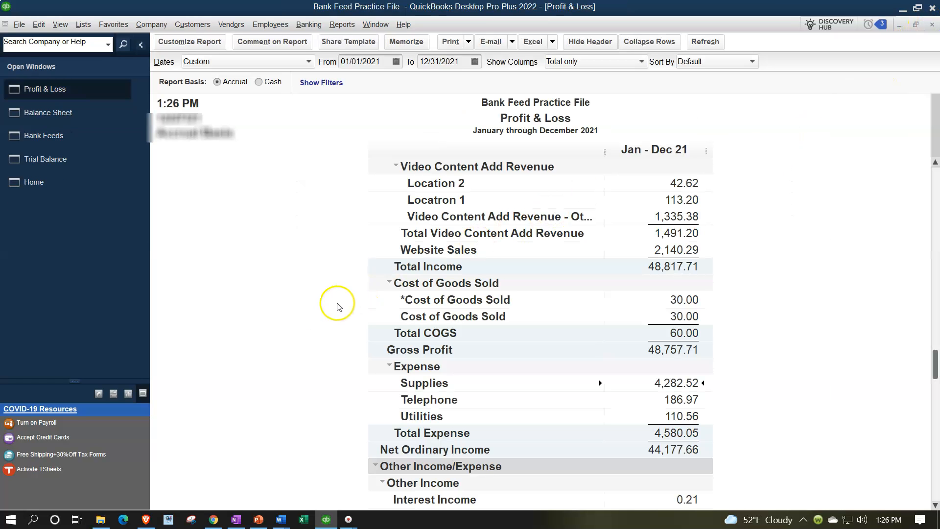